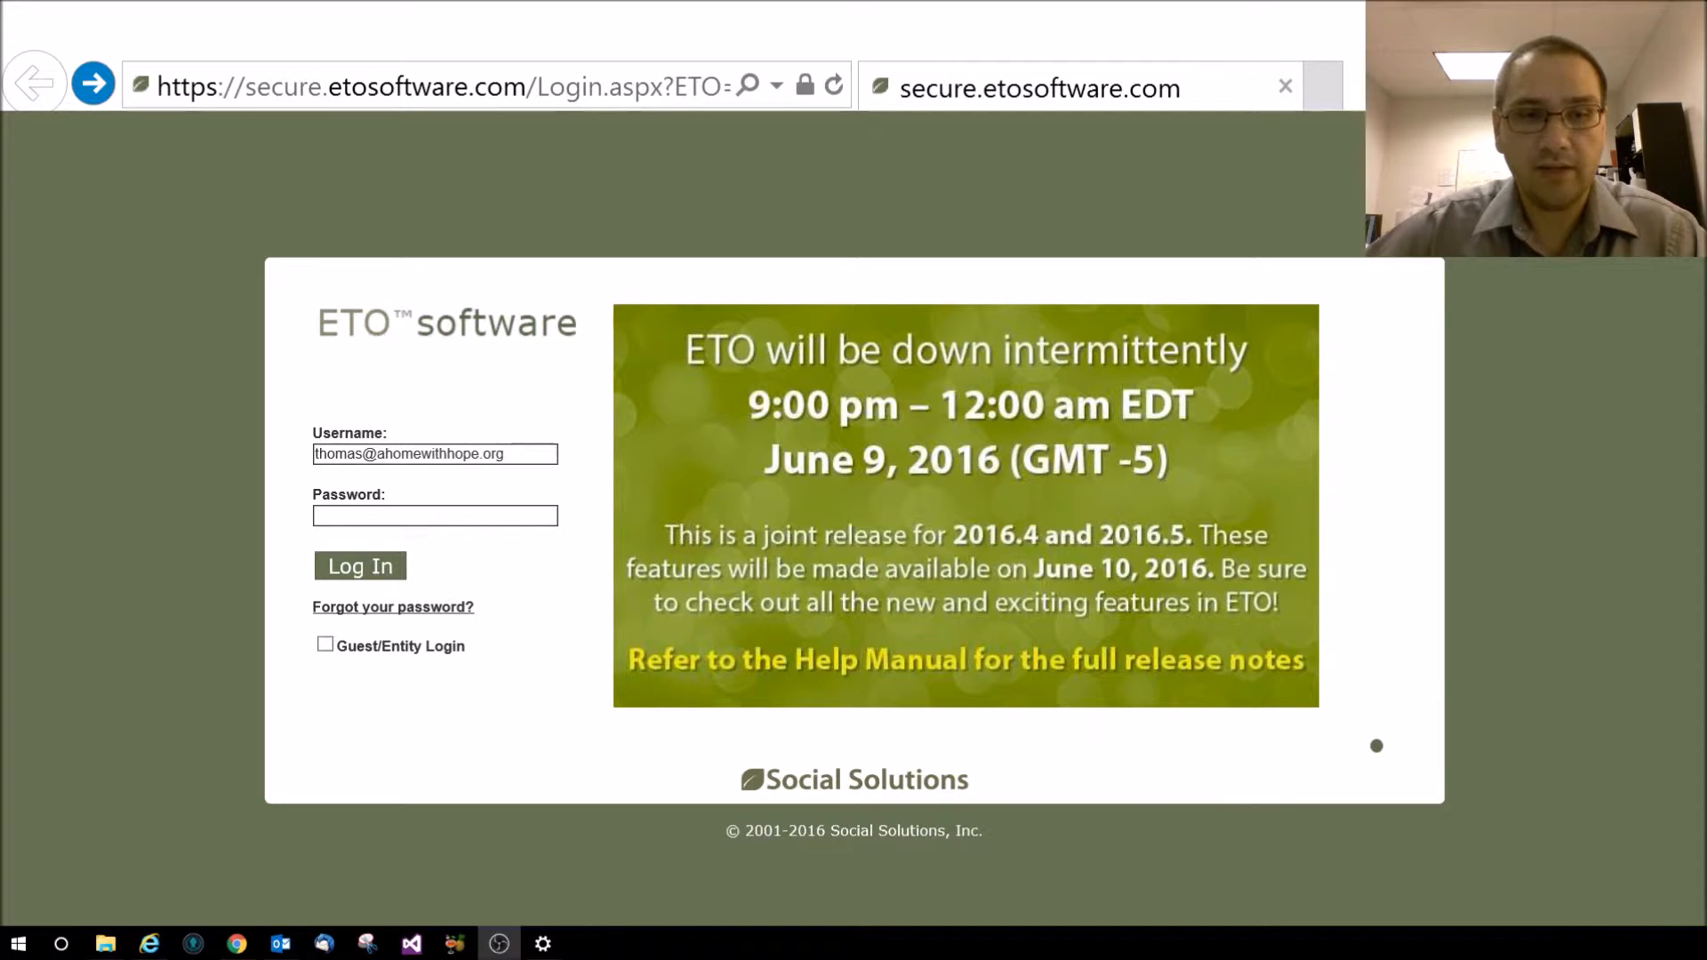
Search Google in Chrome for 'hmis data dictionary'
key(alt+Tab)
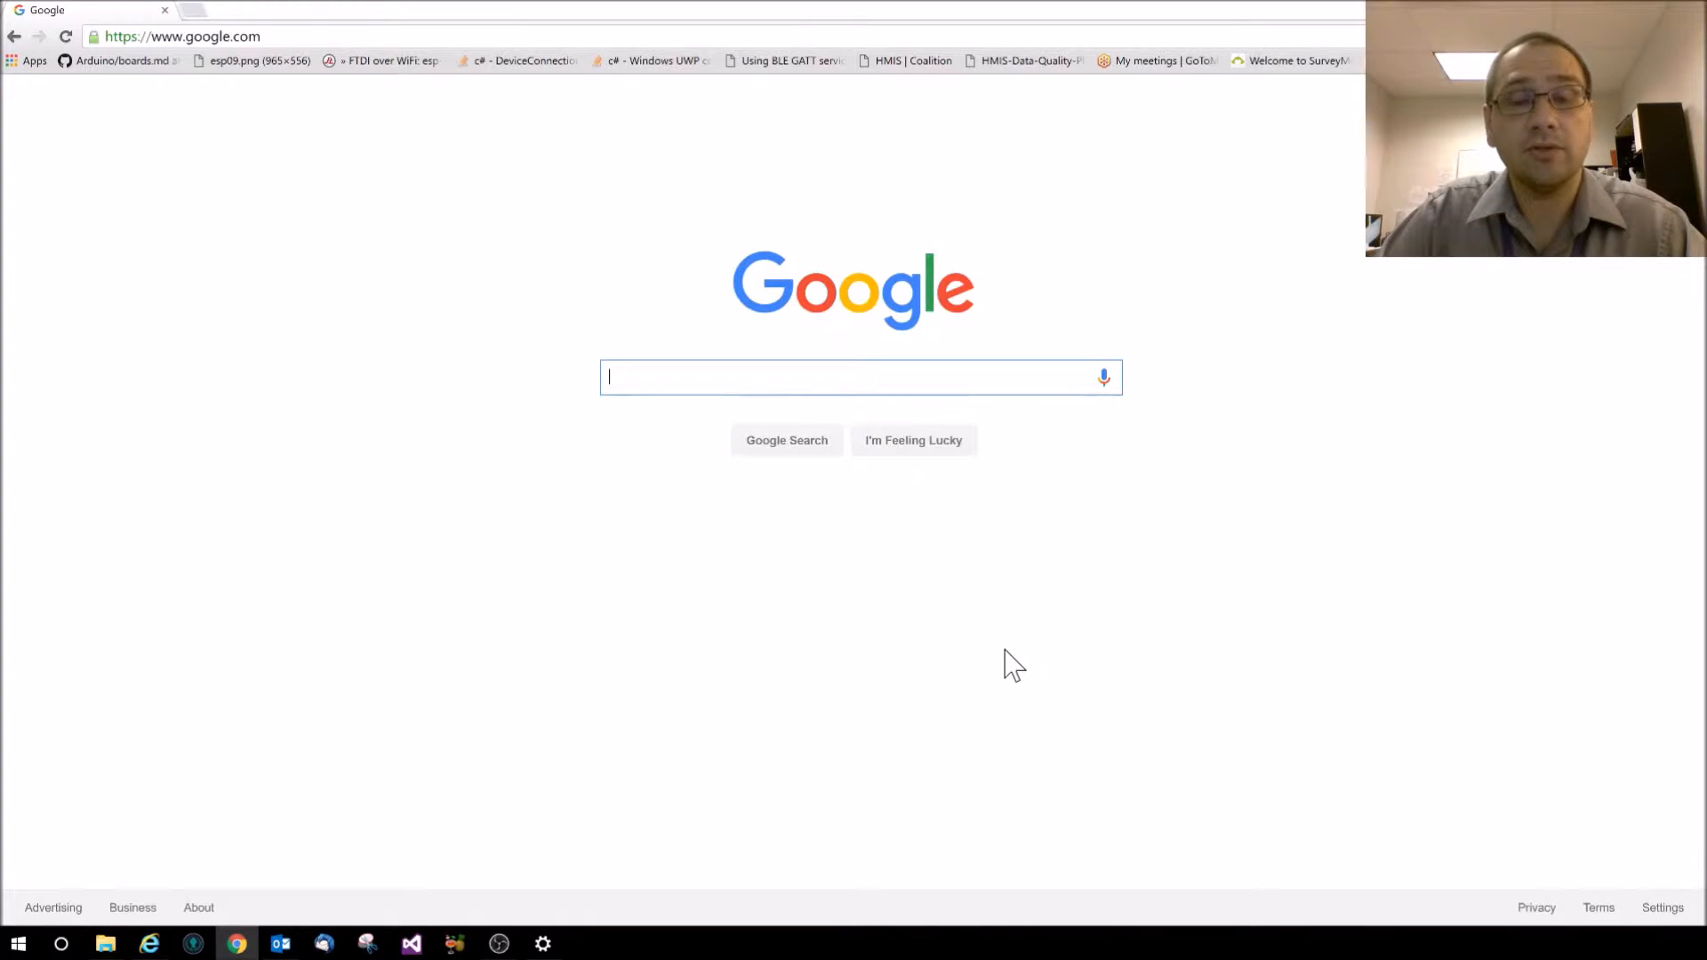
text(hmis d)
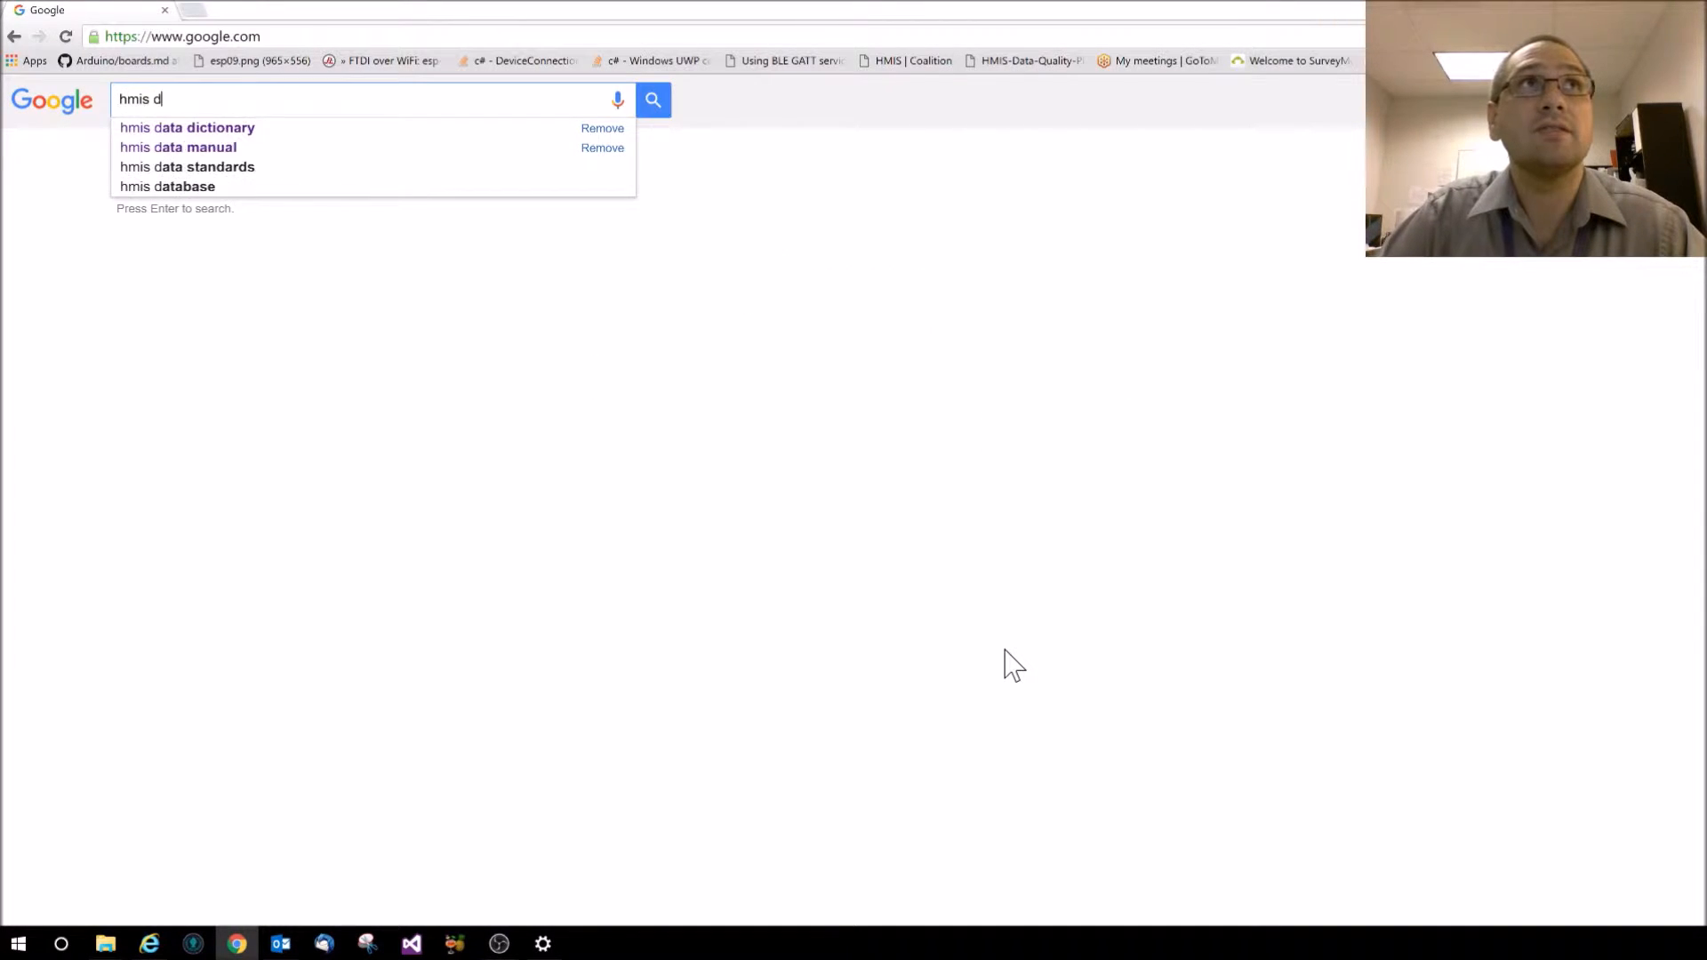
text(ata dictionary)
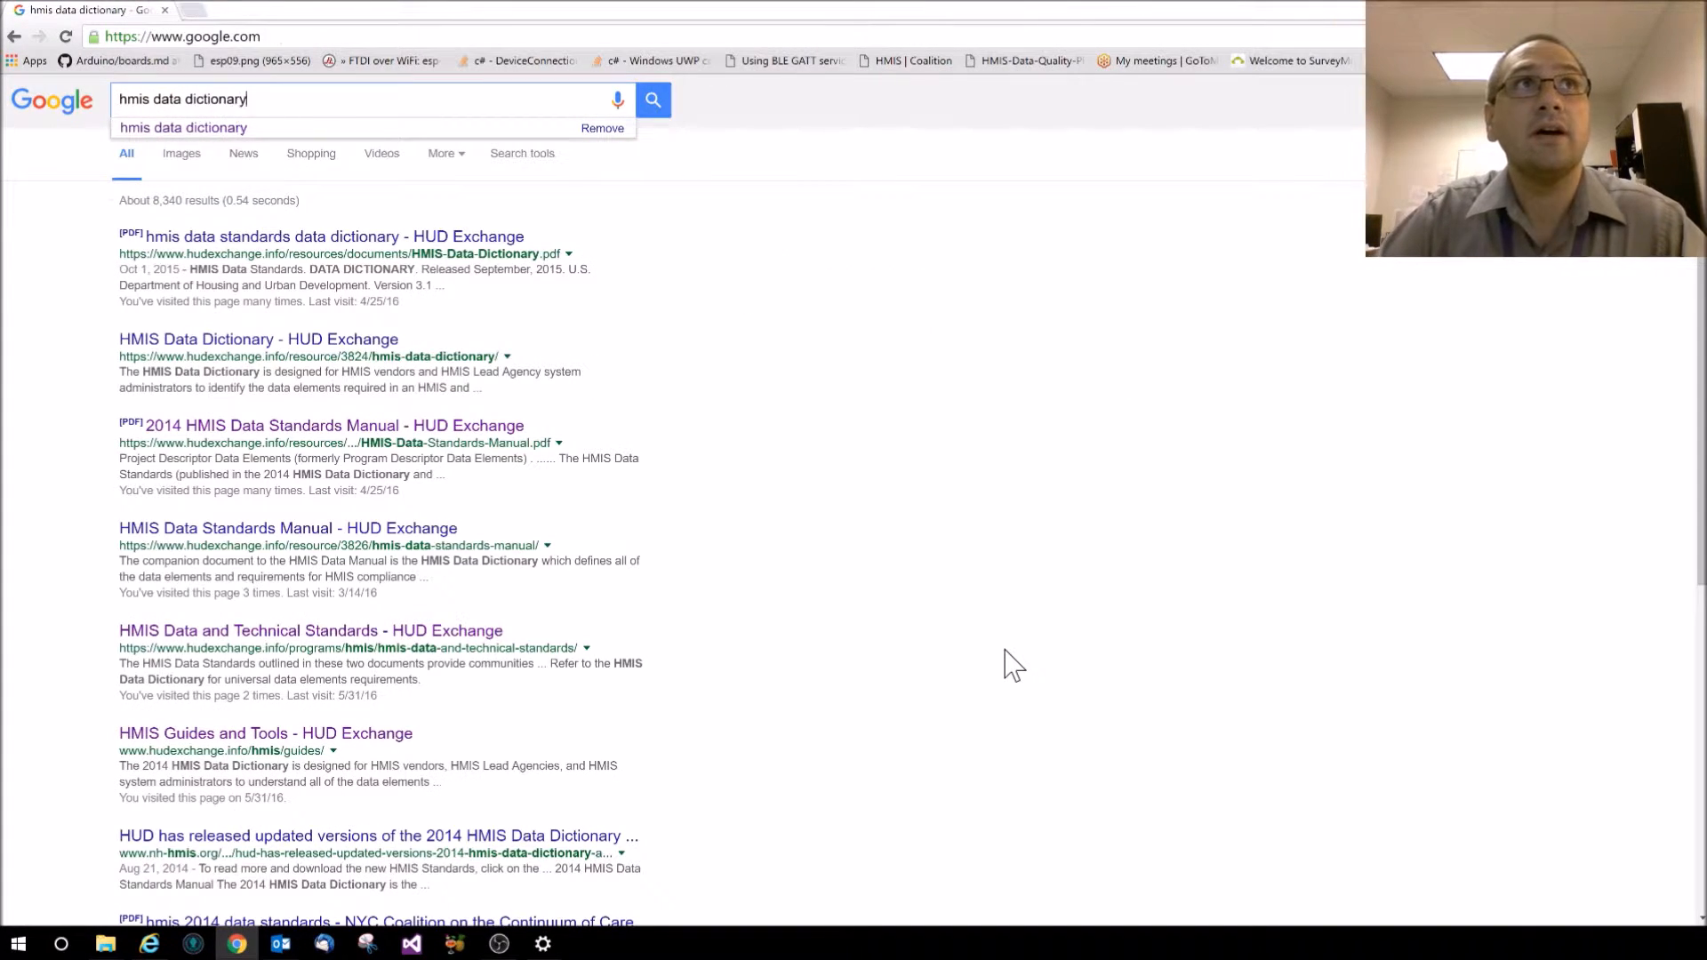
key(Return)
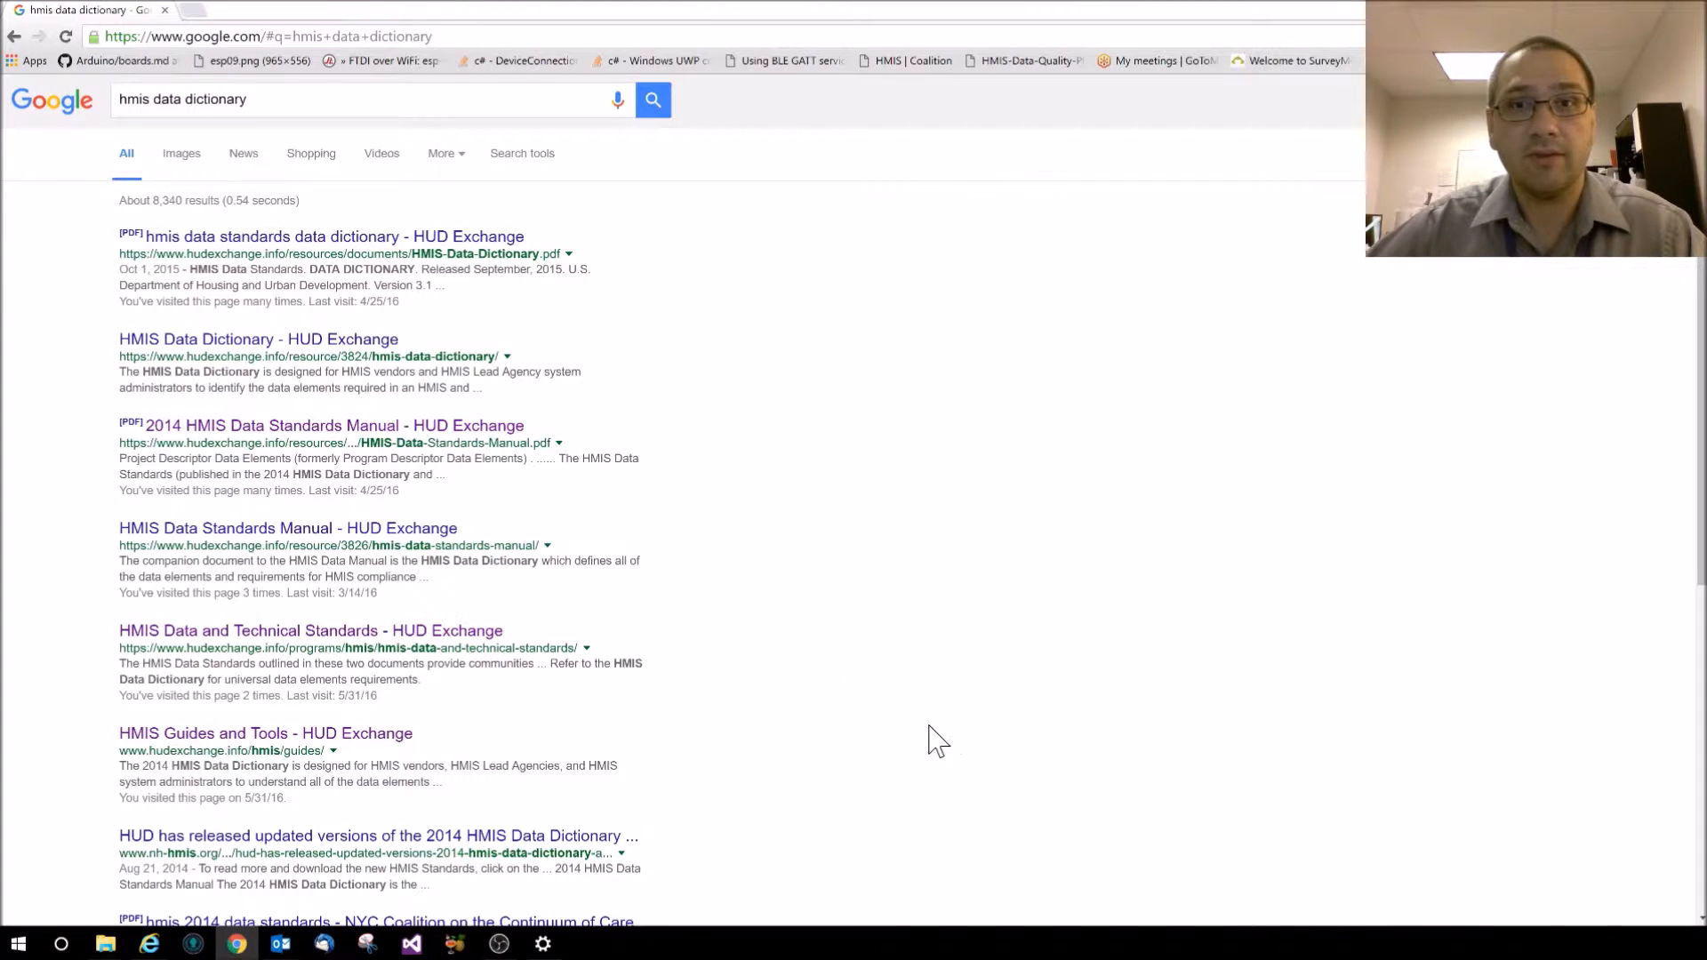
Open HMIS-Data-Dictionary.pdf, scroll through its table of contents, then show the desktop
click(313, 238)
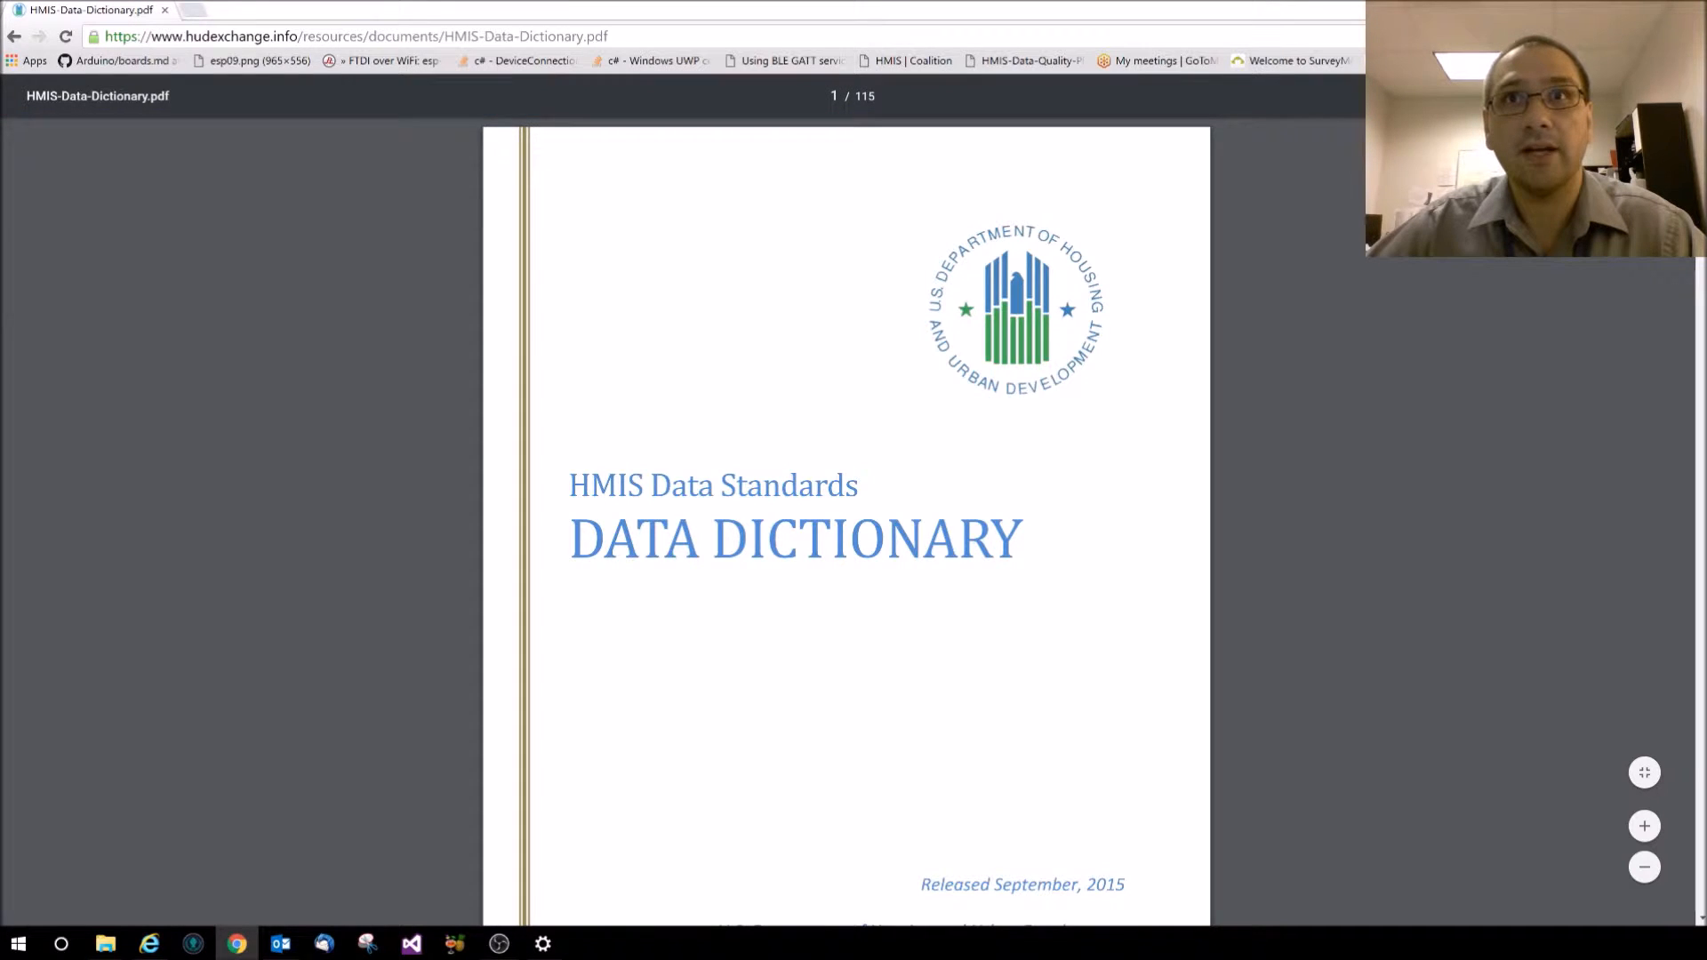
scroll(824, 523, down, 5)
scroll(833, 539, down, 10)
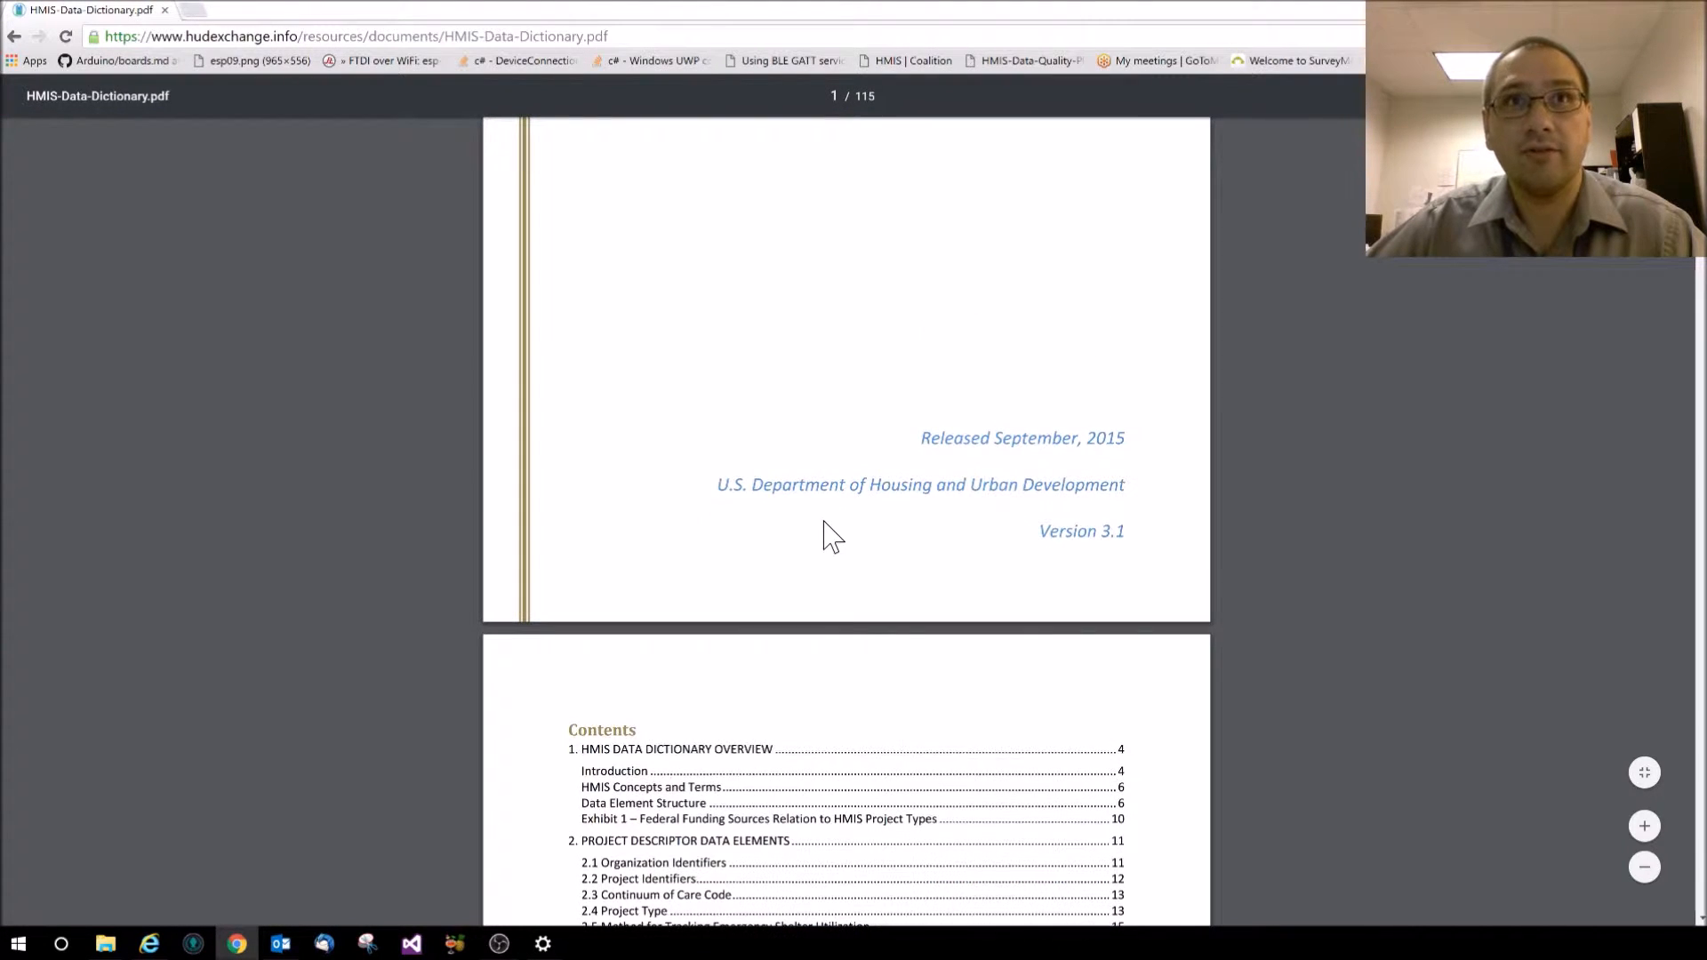
scroll(823, 533, down, 5)
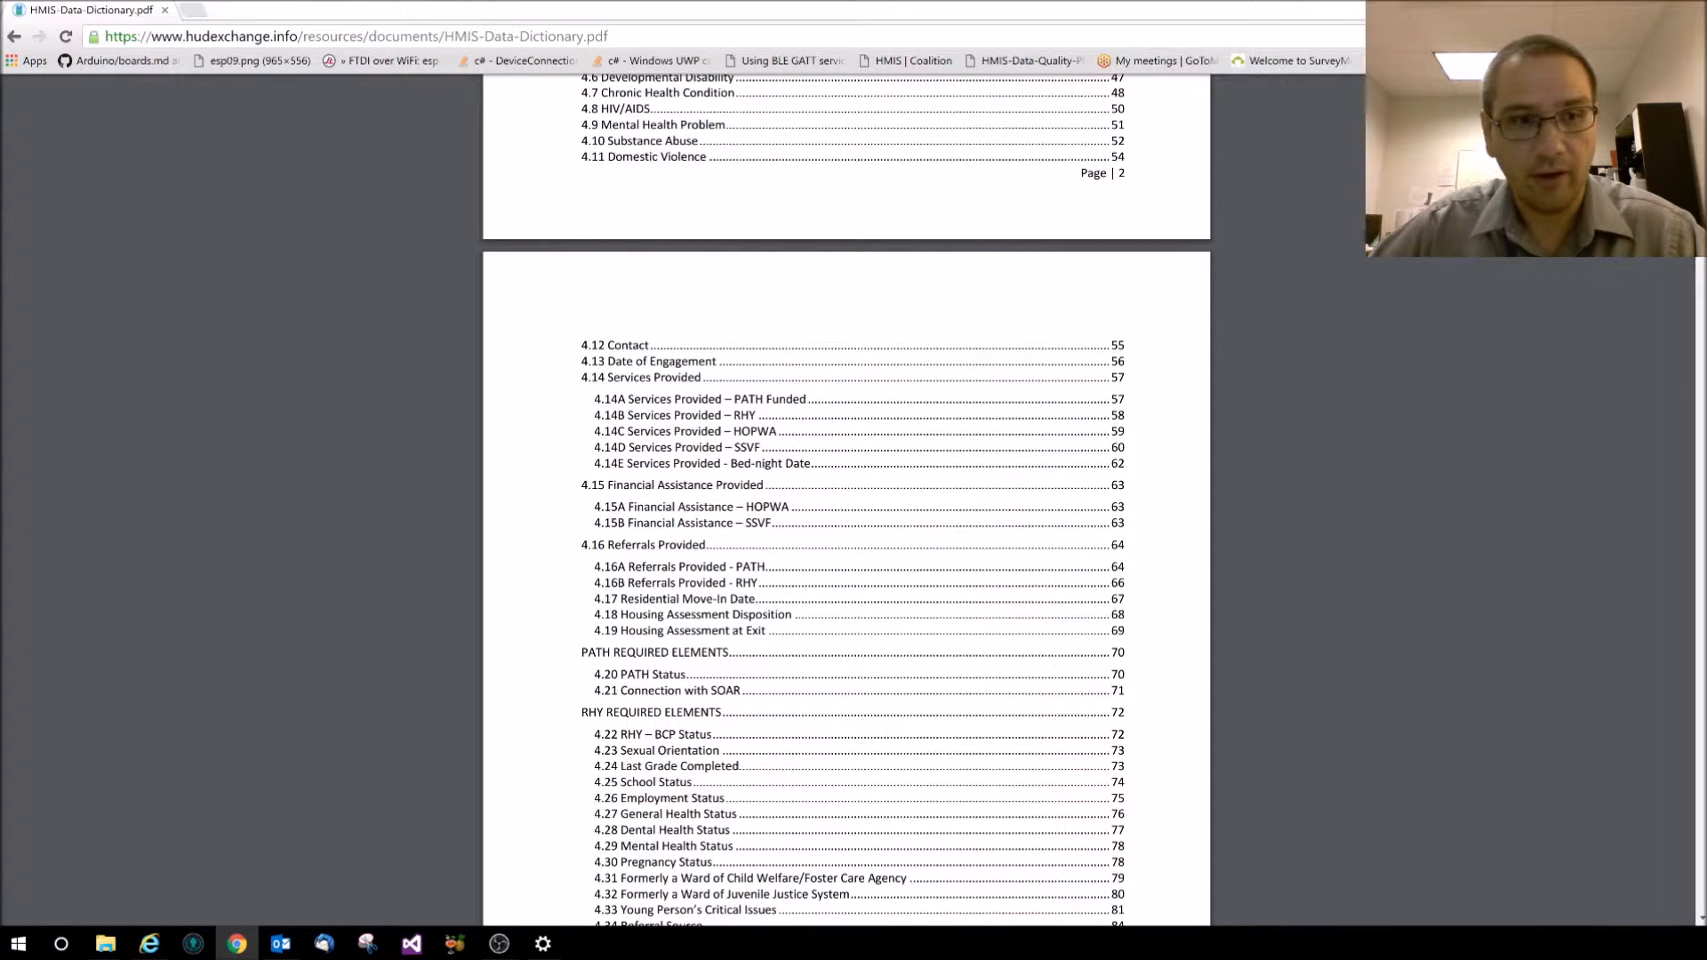
key(super+d)
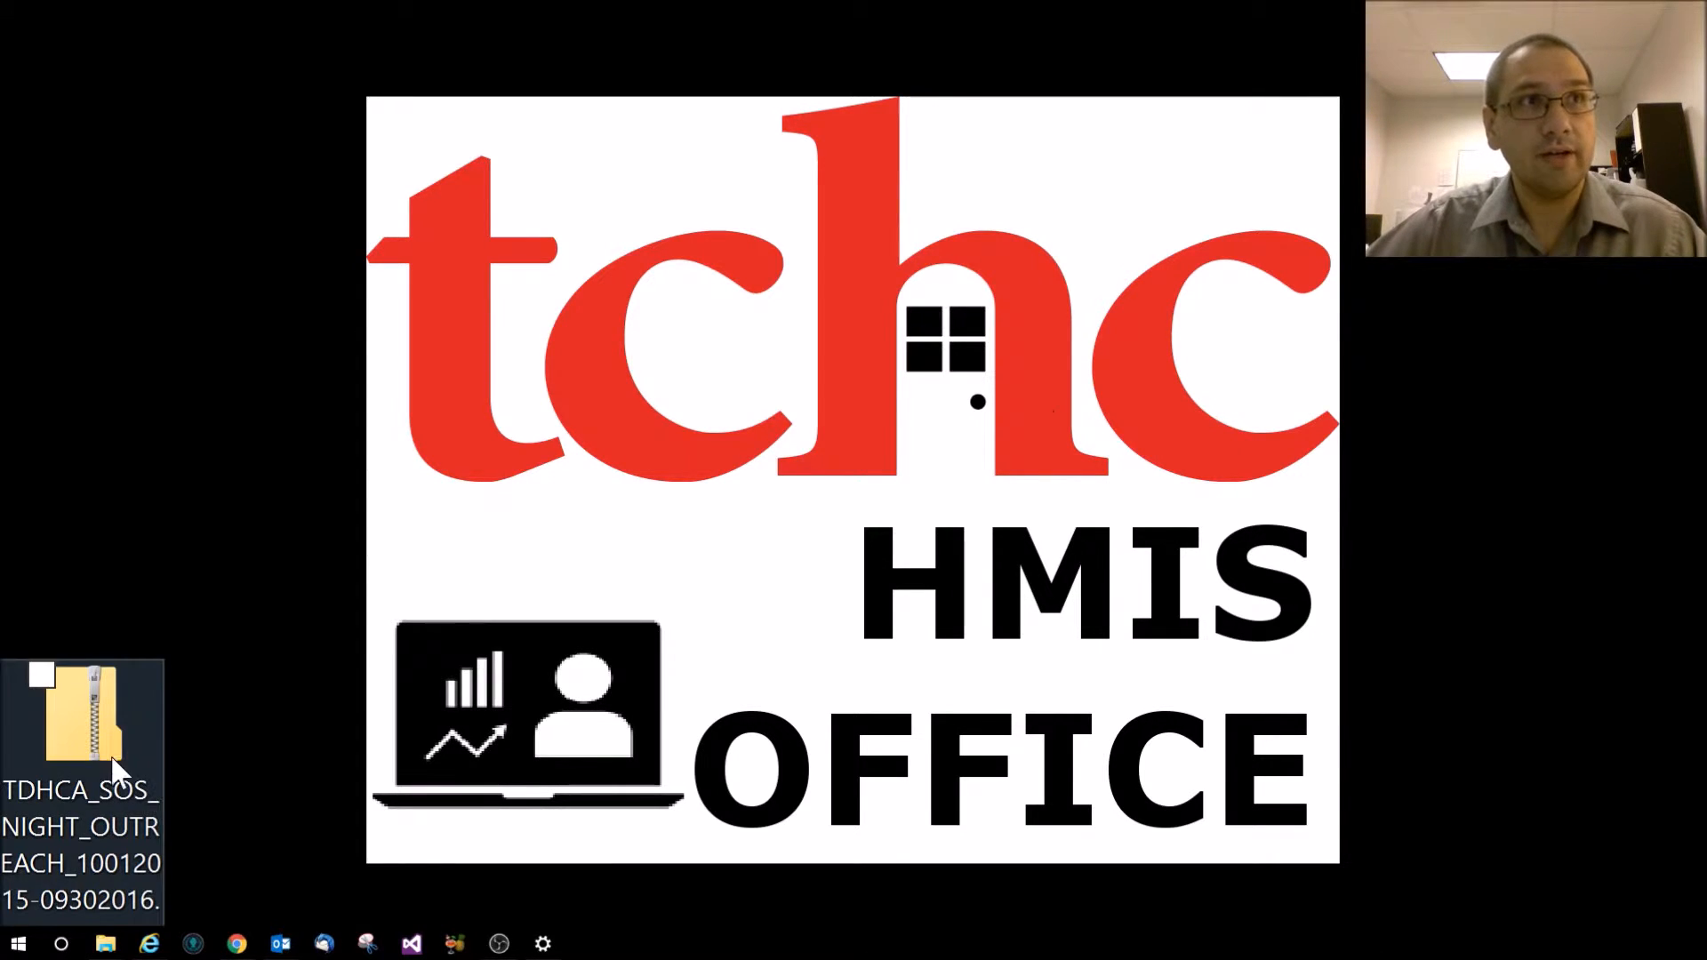
Open the zipped TDHCA_SOS_NIGHT_OUTREACH folder on the desktop to list its ten CSV files
mouse_move(113, 754)
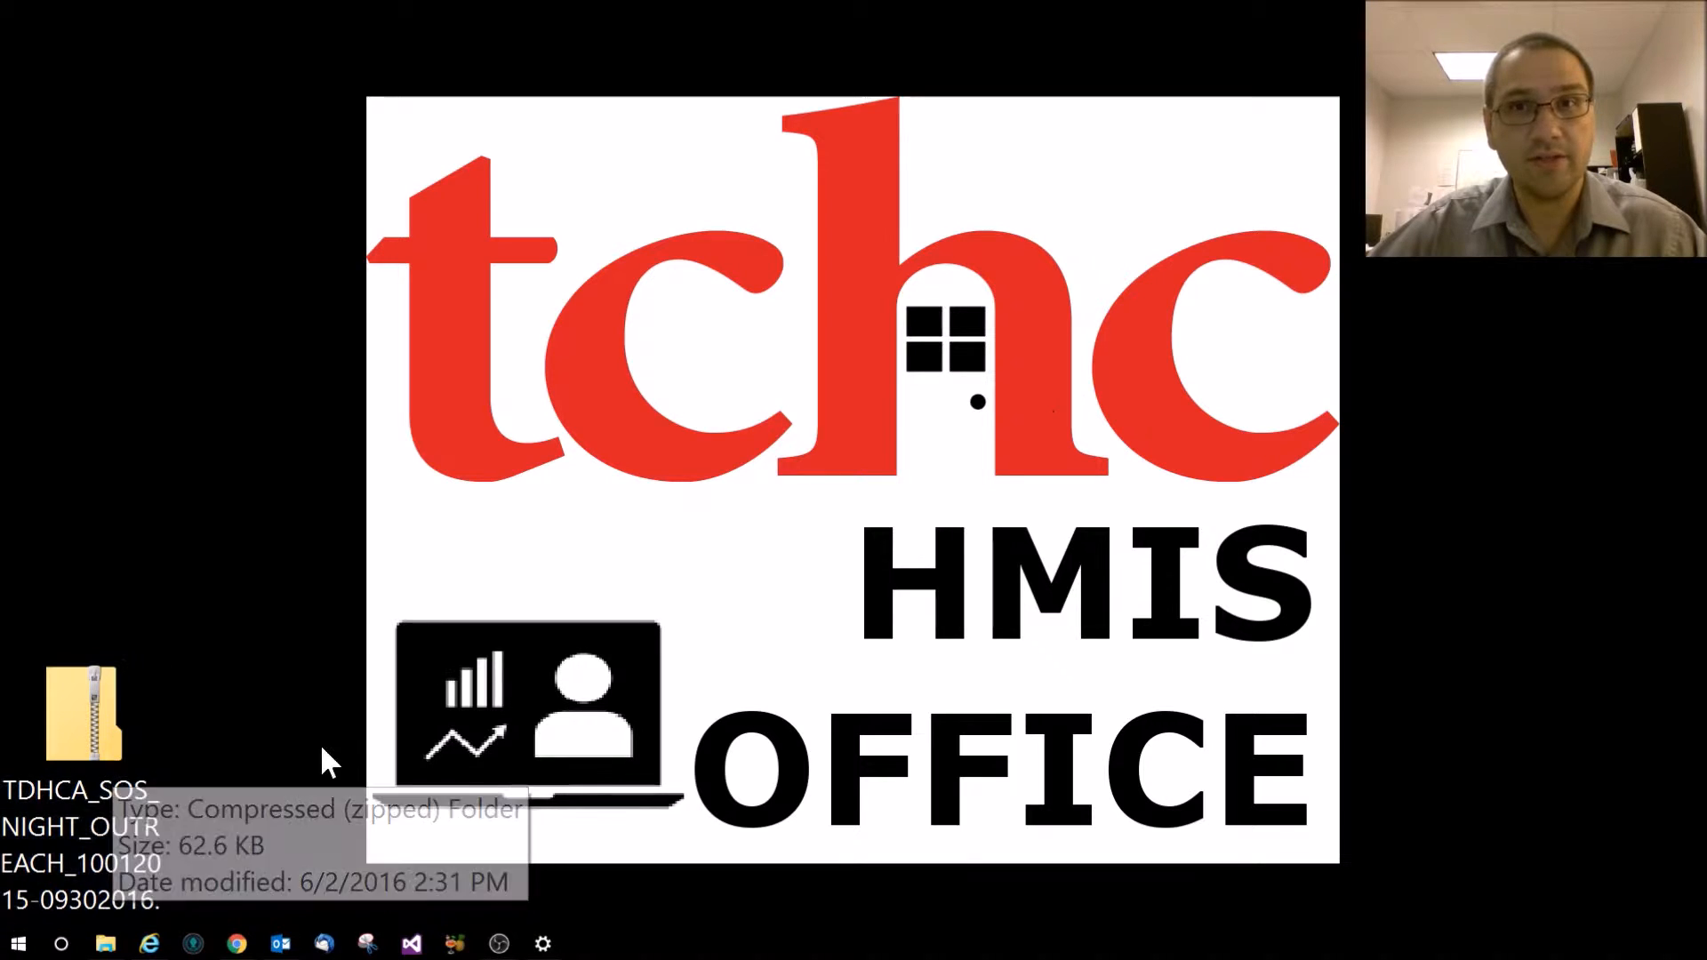
click(109, 723)
double_click(109, 722)
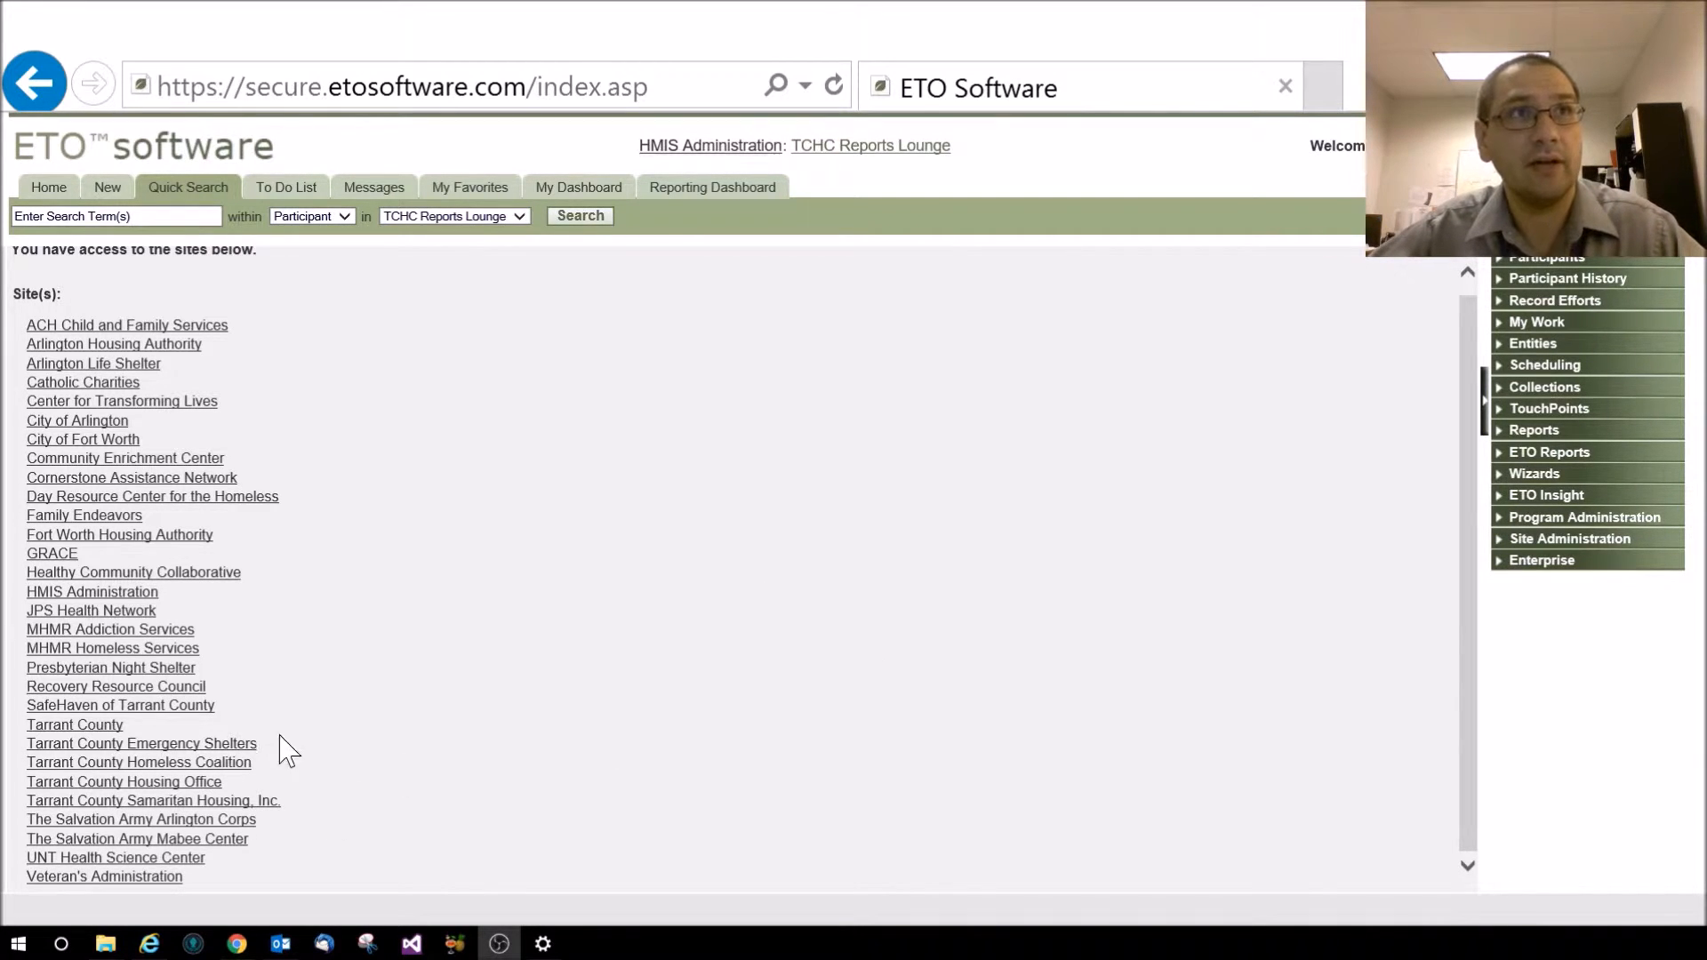
Enter the Tarrant County Emergency Shelters site and switch to the Presbyterian Night Shelter program
click(229, 746)
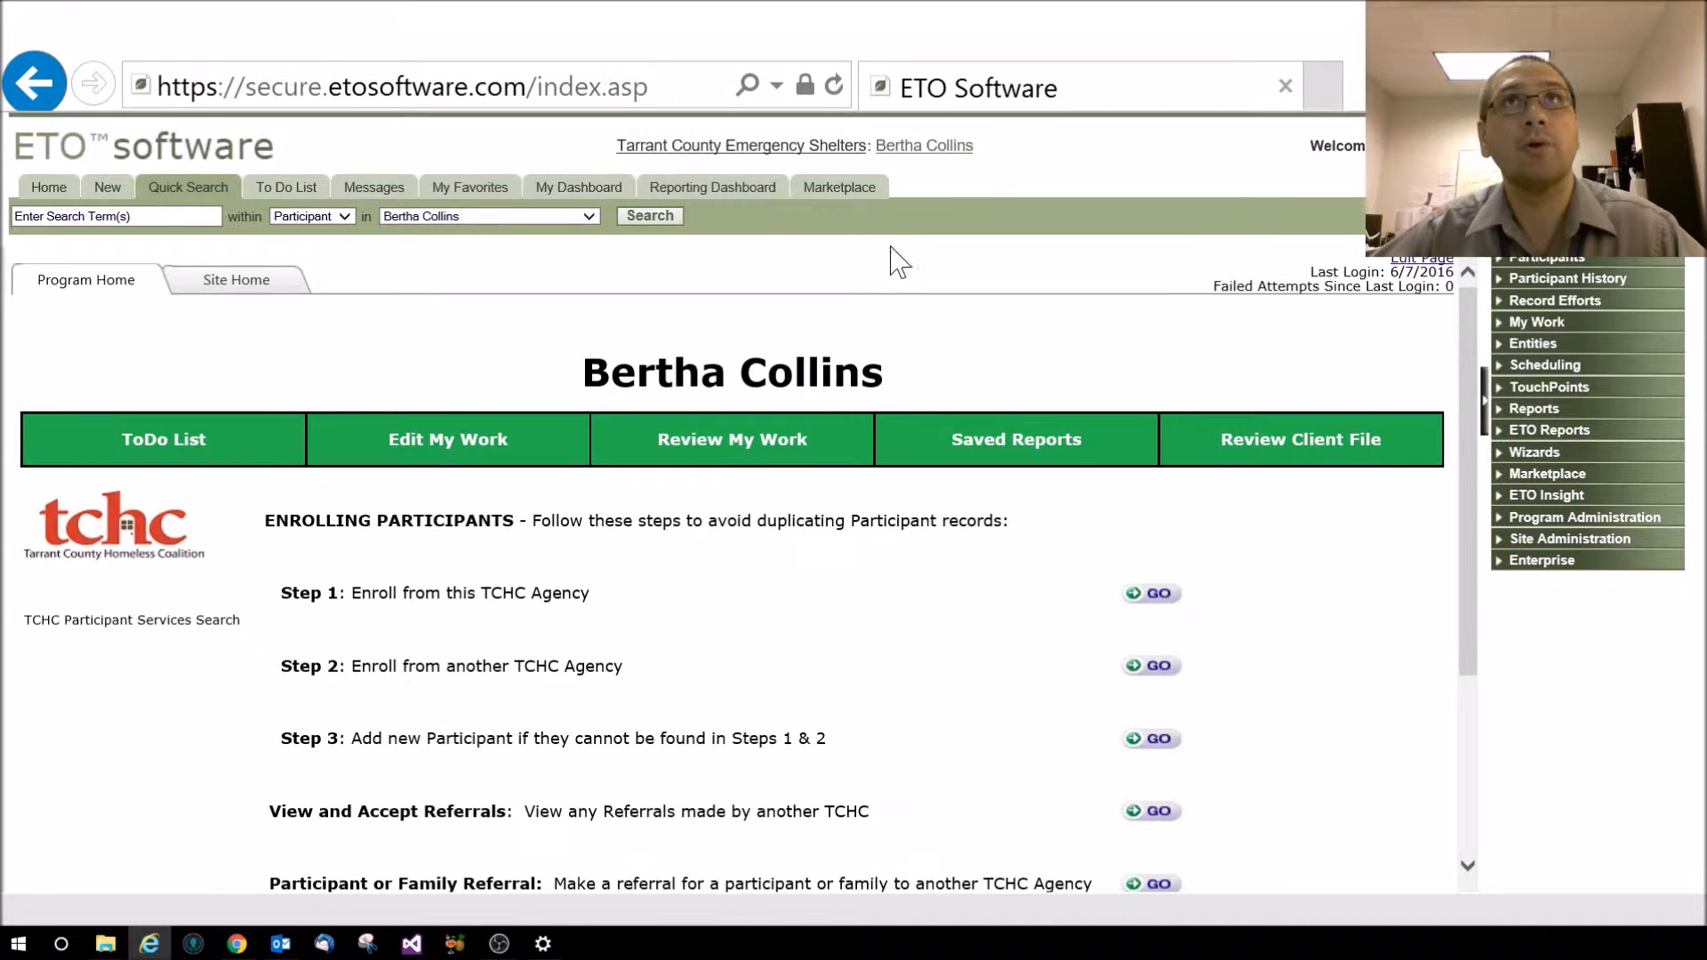
click(964, 147)
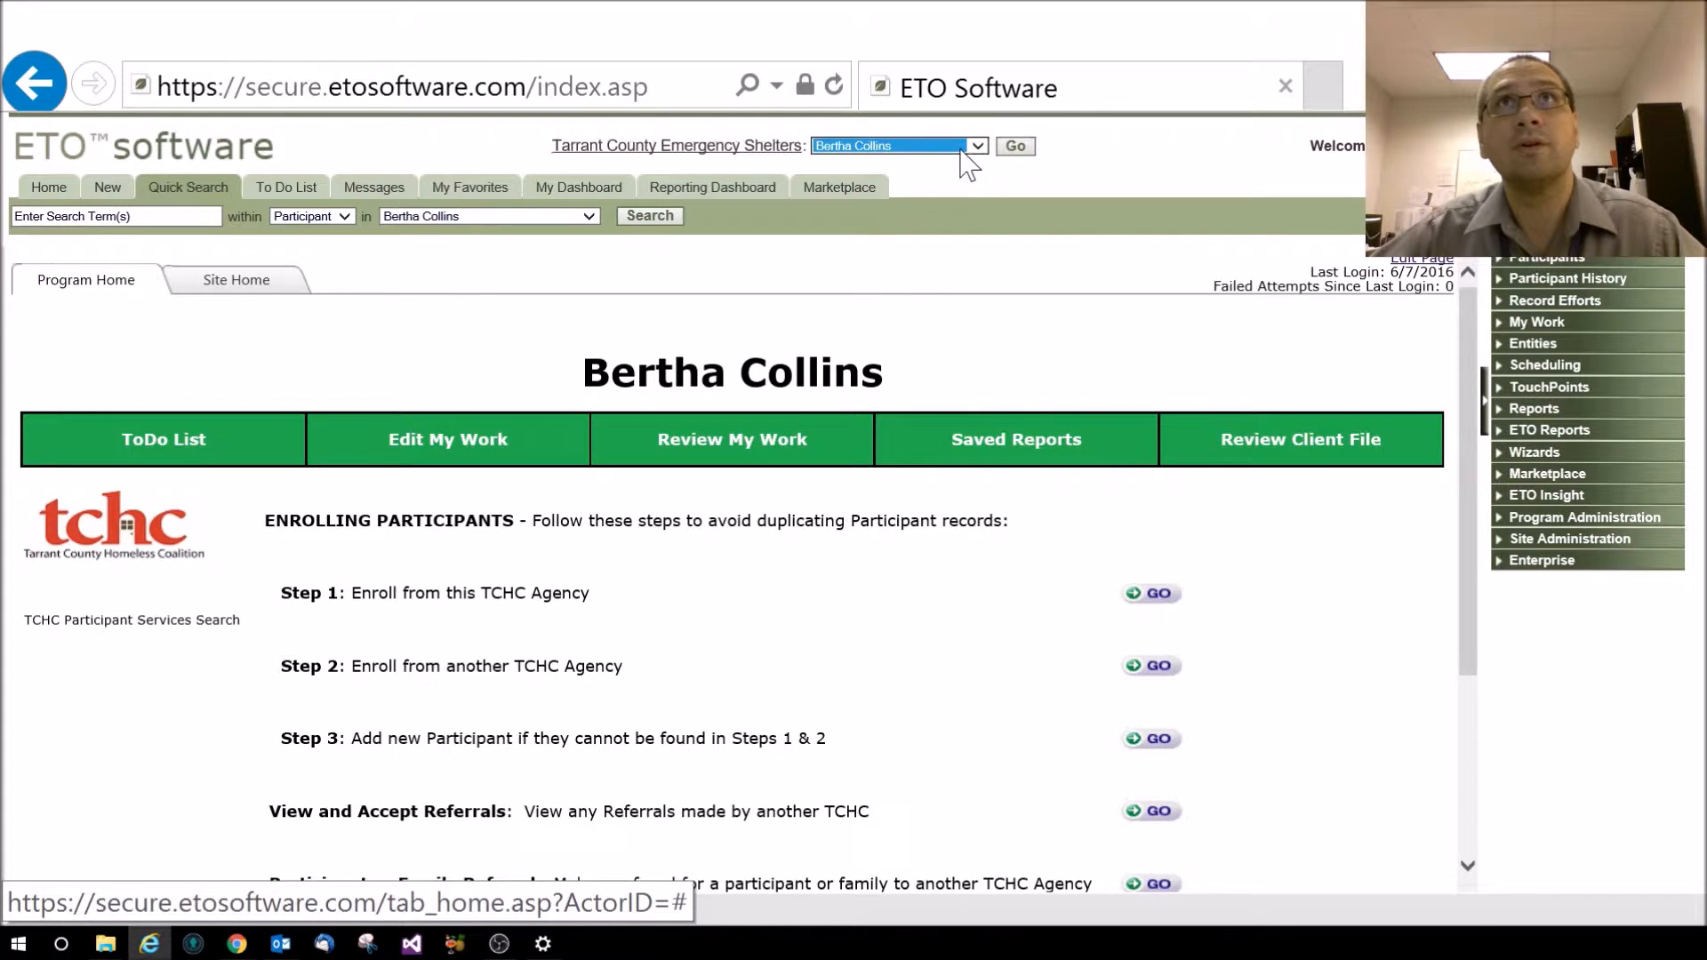
click(965, 147)
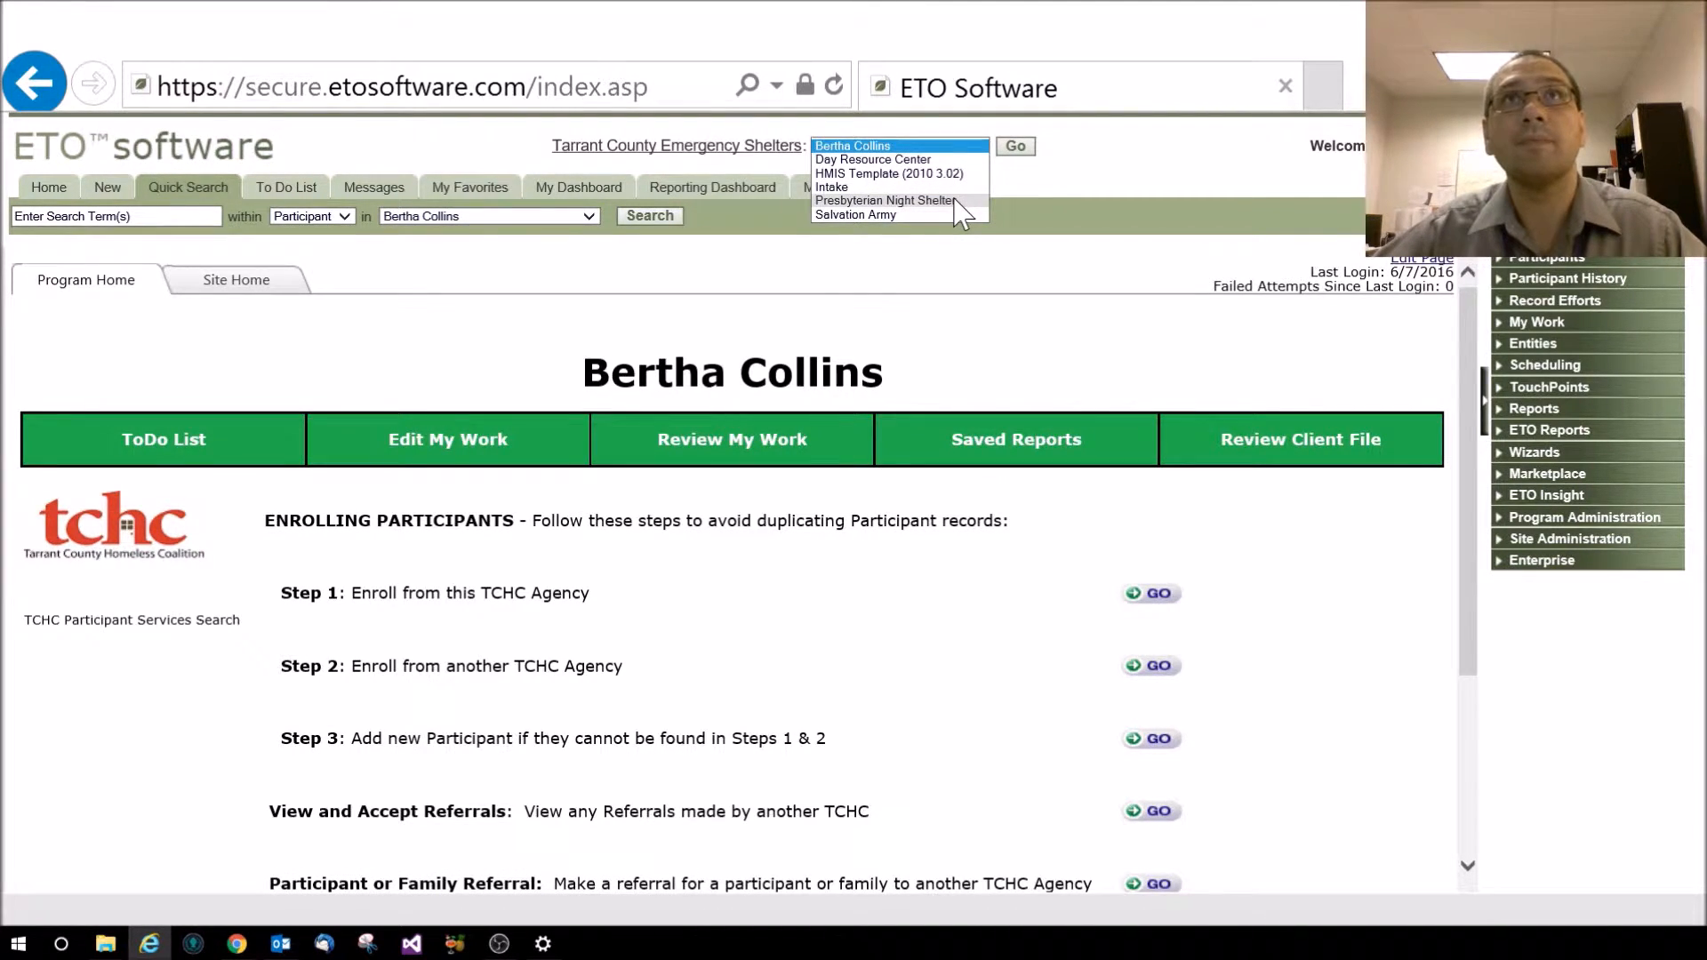
click(955, 200)
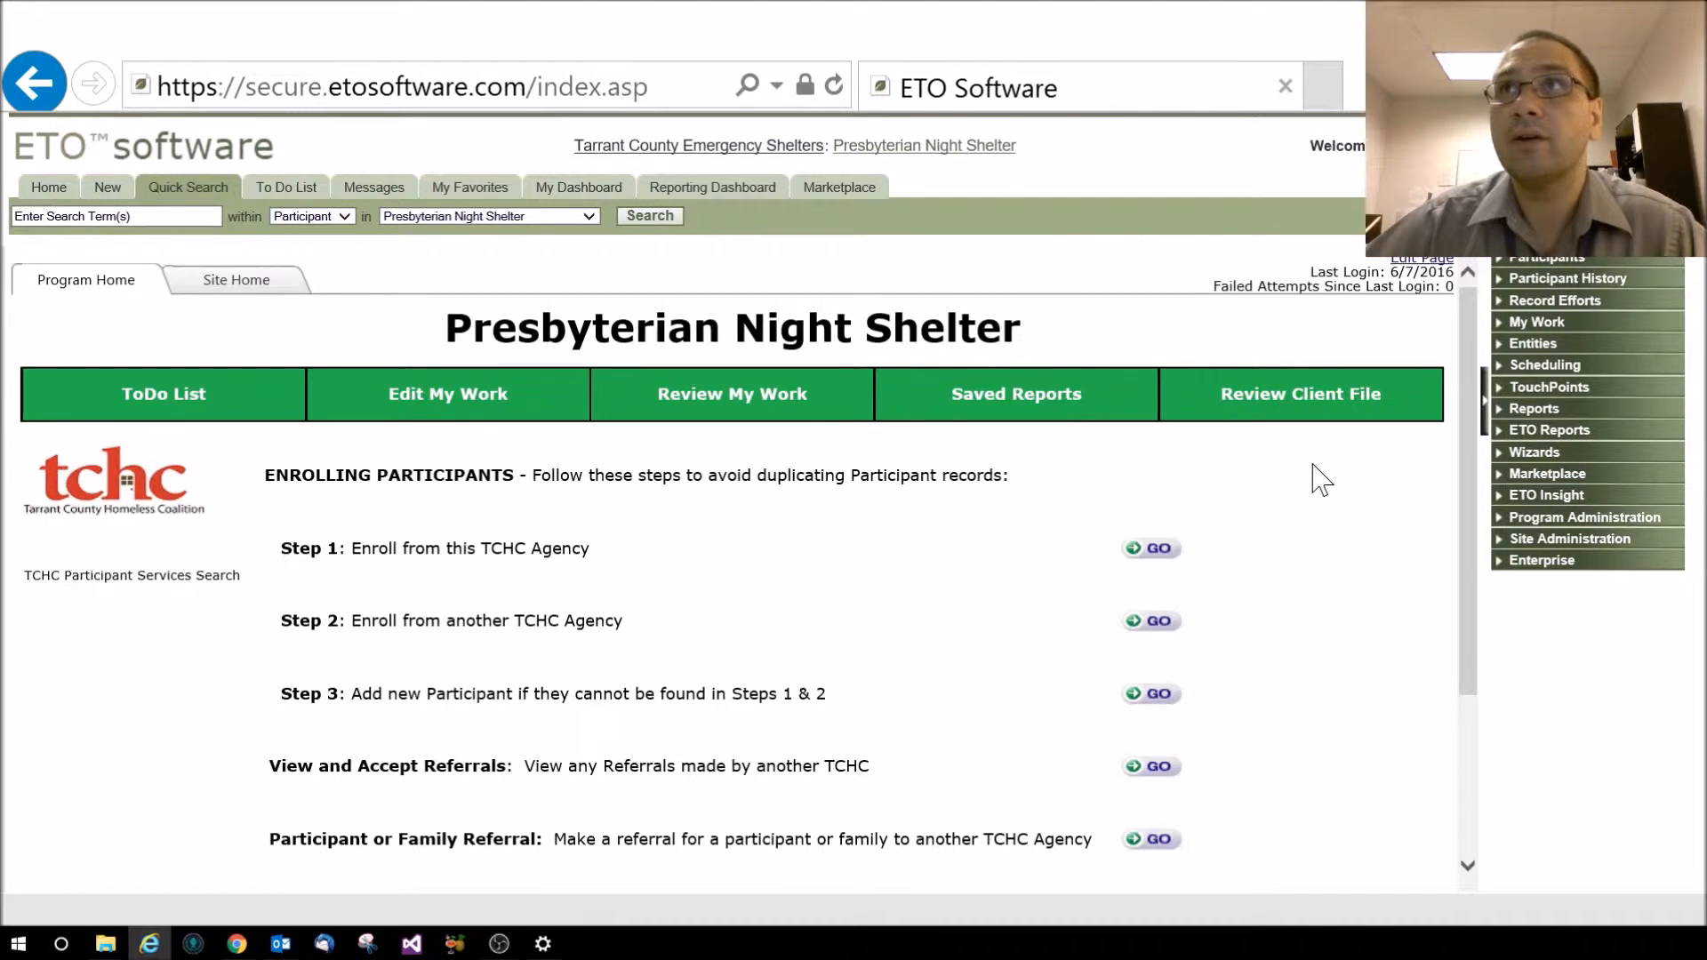
Go to Manage HMIS Data Pulls under Reports and start a new data pull
click(1532, 414)
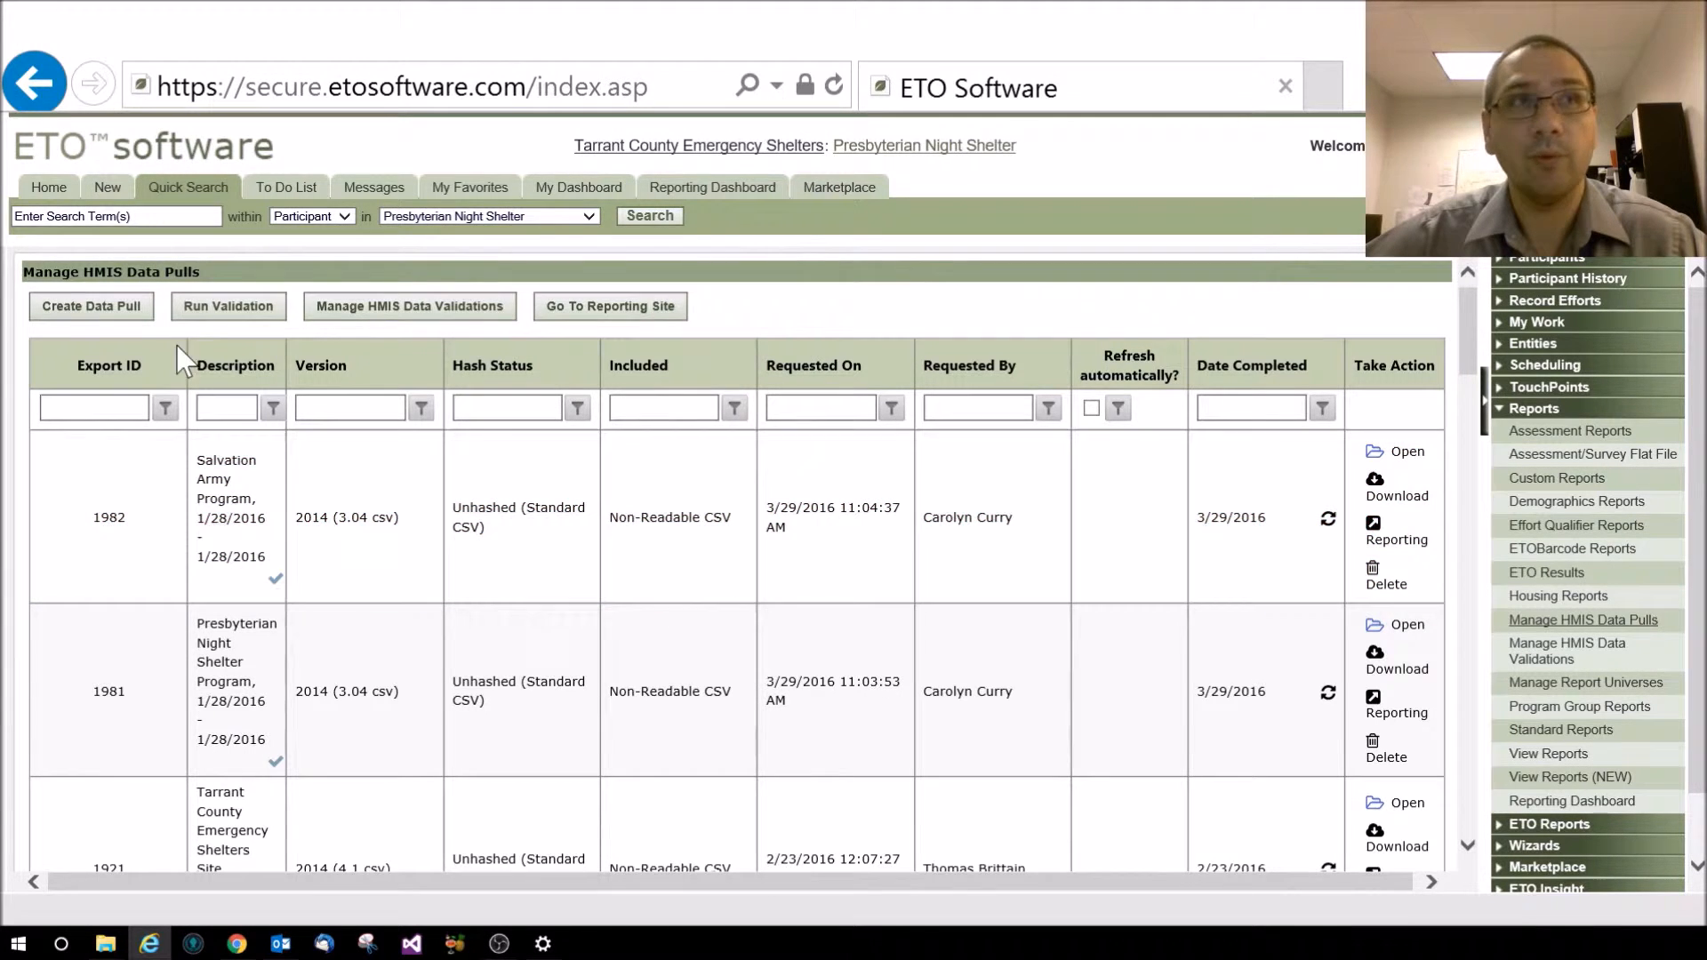
click(78, 312)
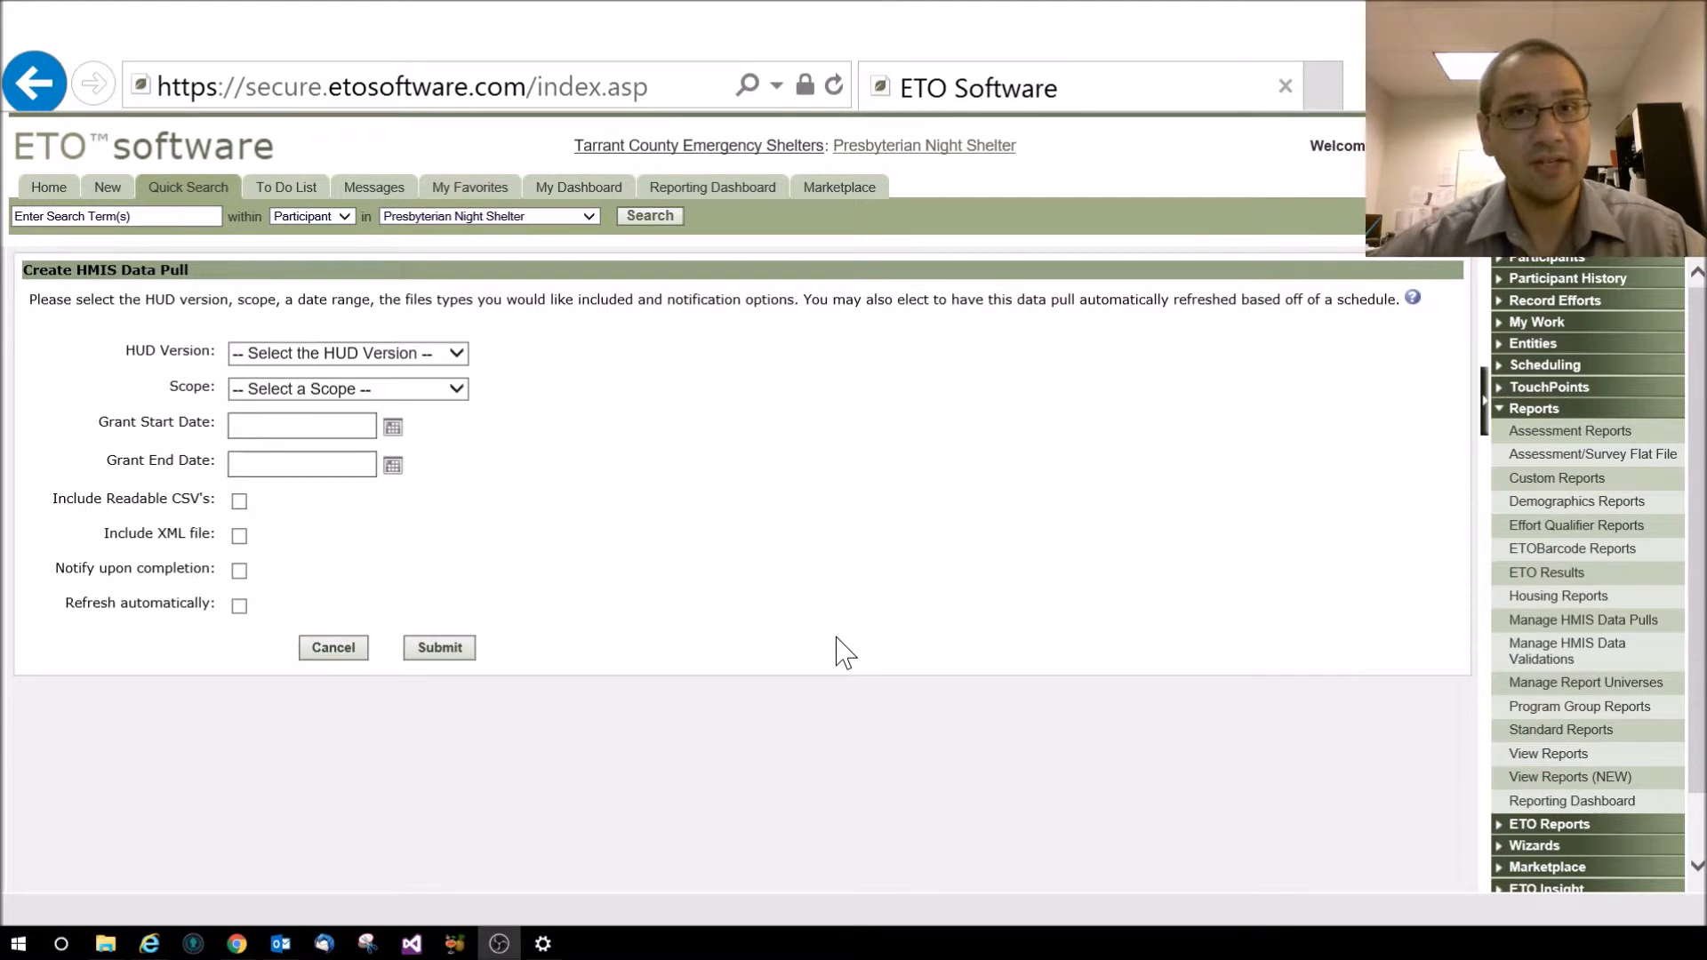
Submit a 2014 (3.04 csv) data pull for This Program covering 10/01/2014 to 09/30/2015
click(432, 355)
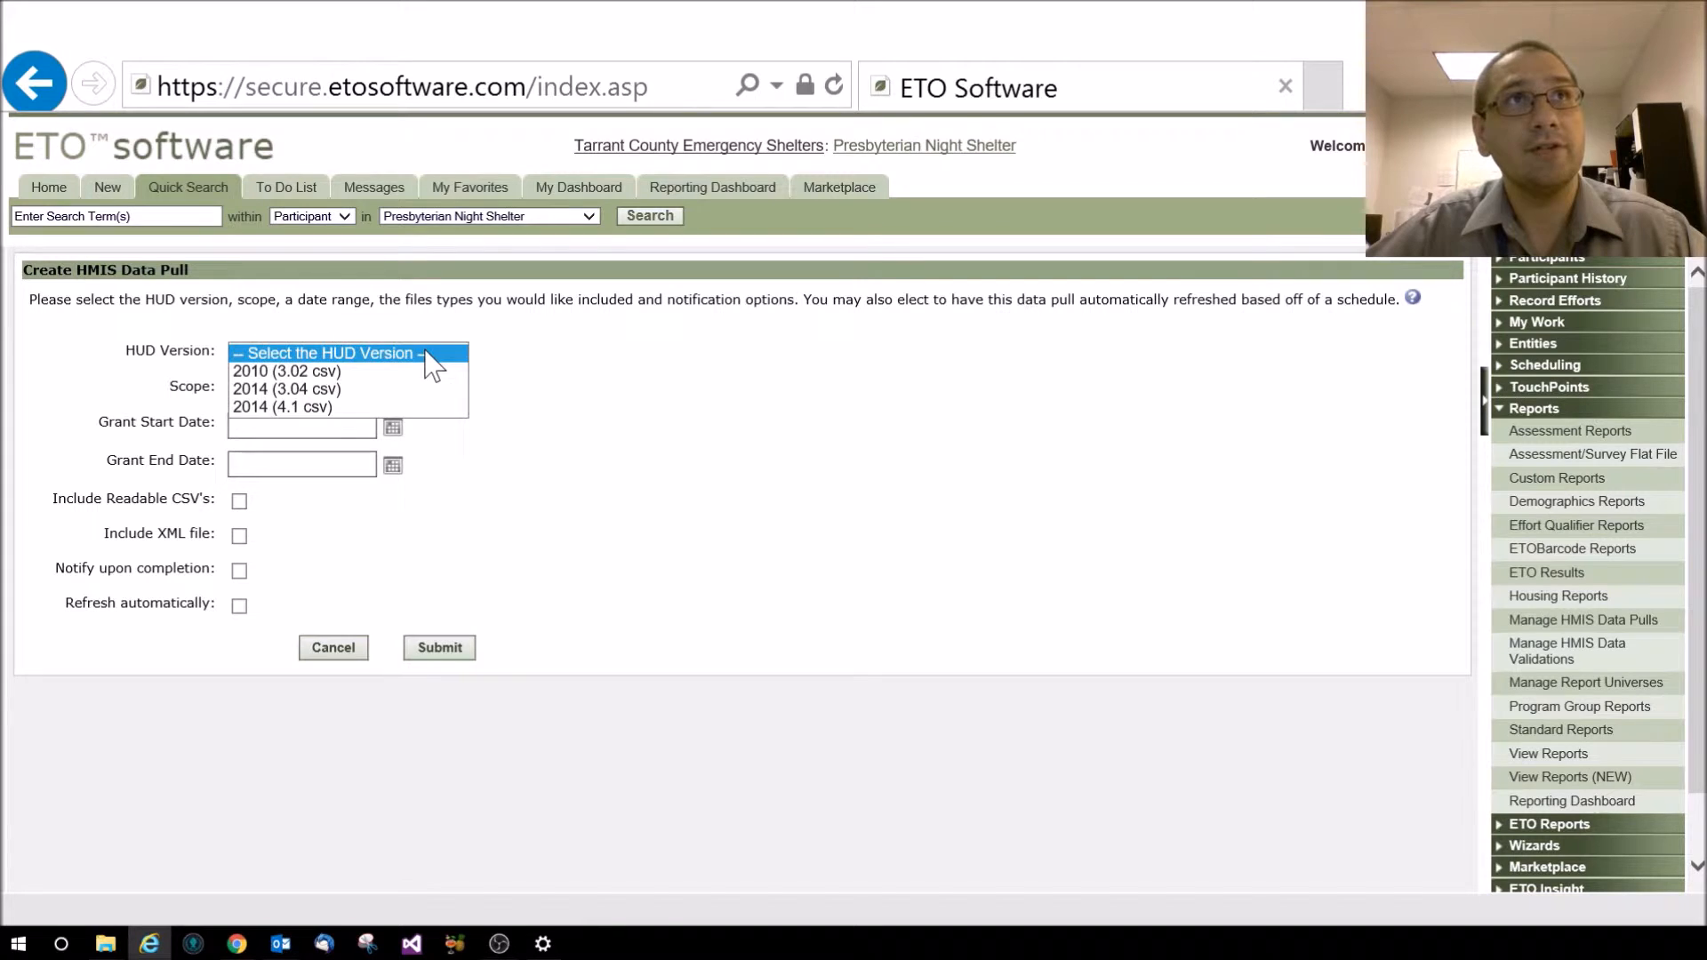
click(403, 391)
click(403, 391)
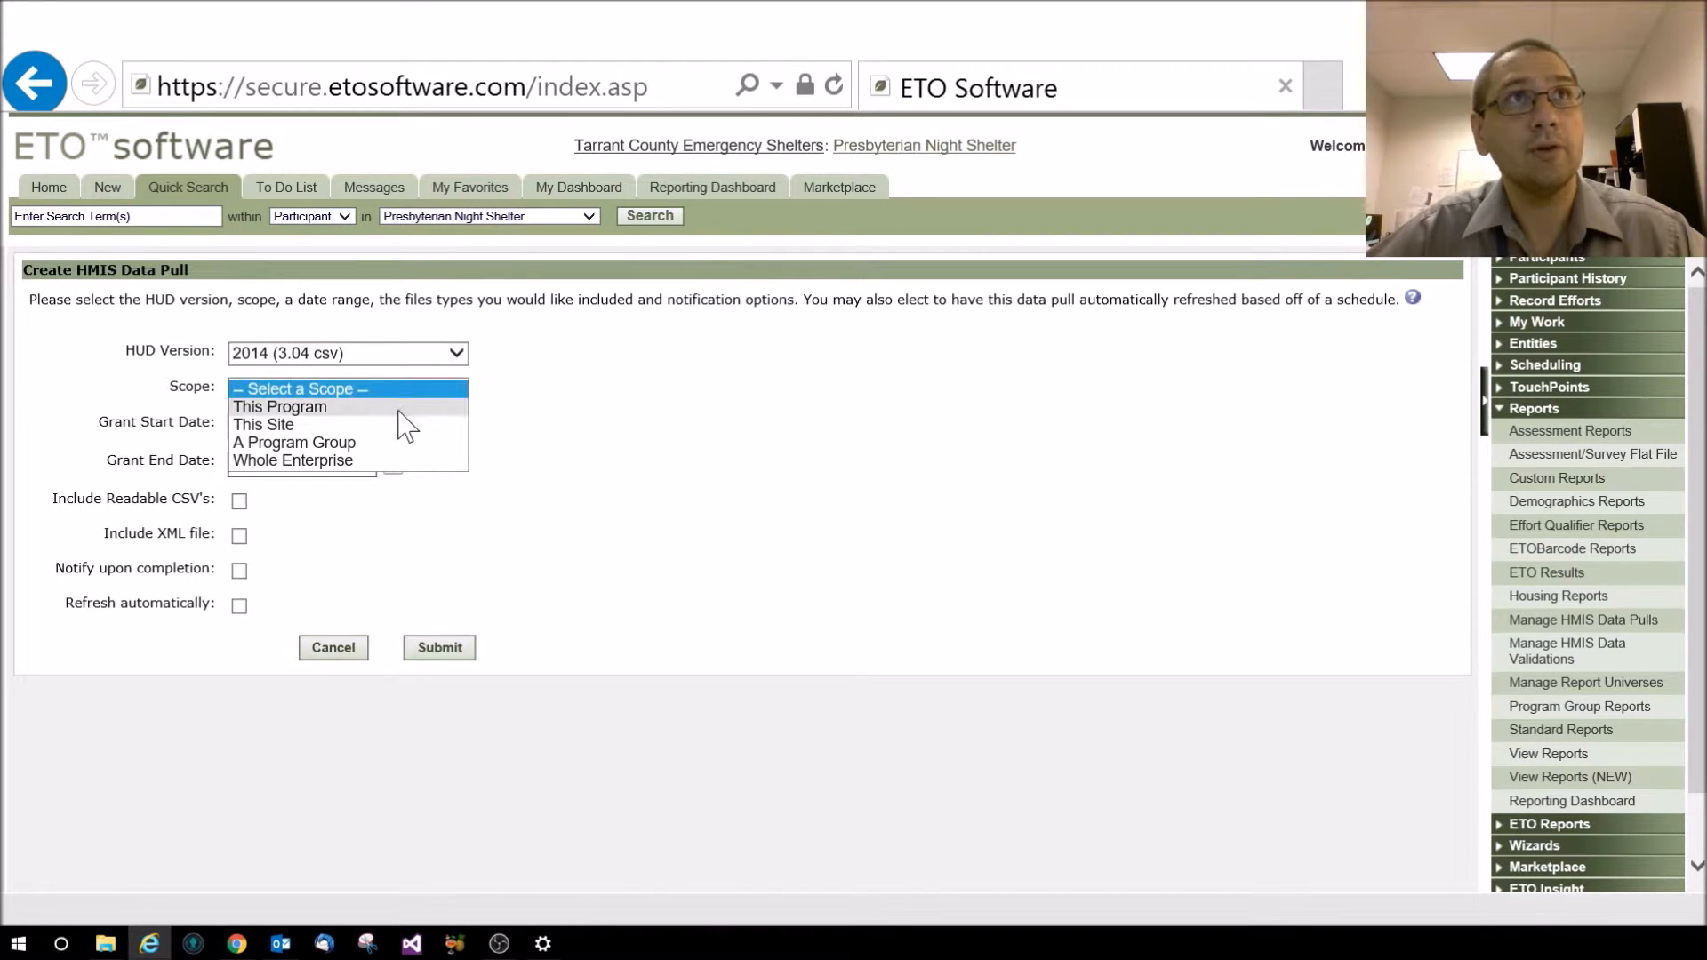
click(397, 410)
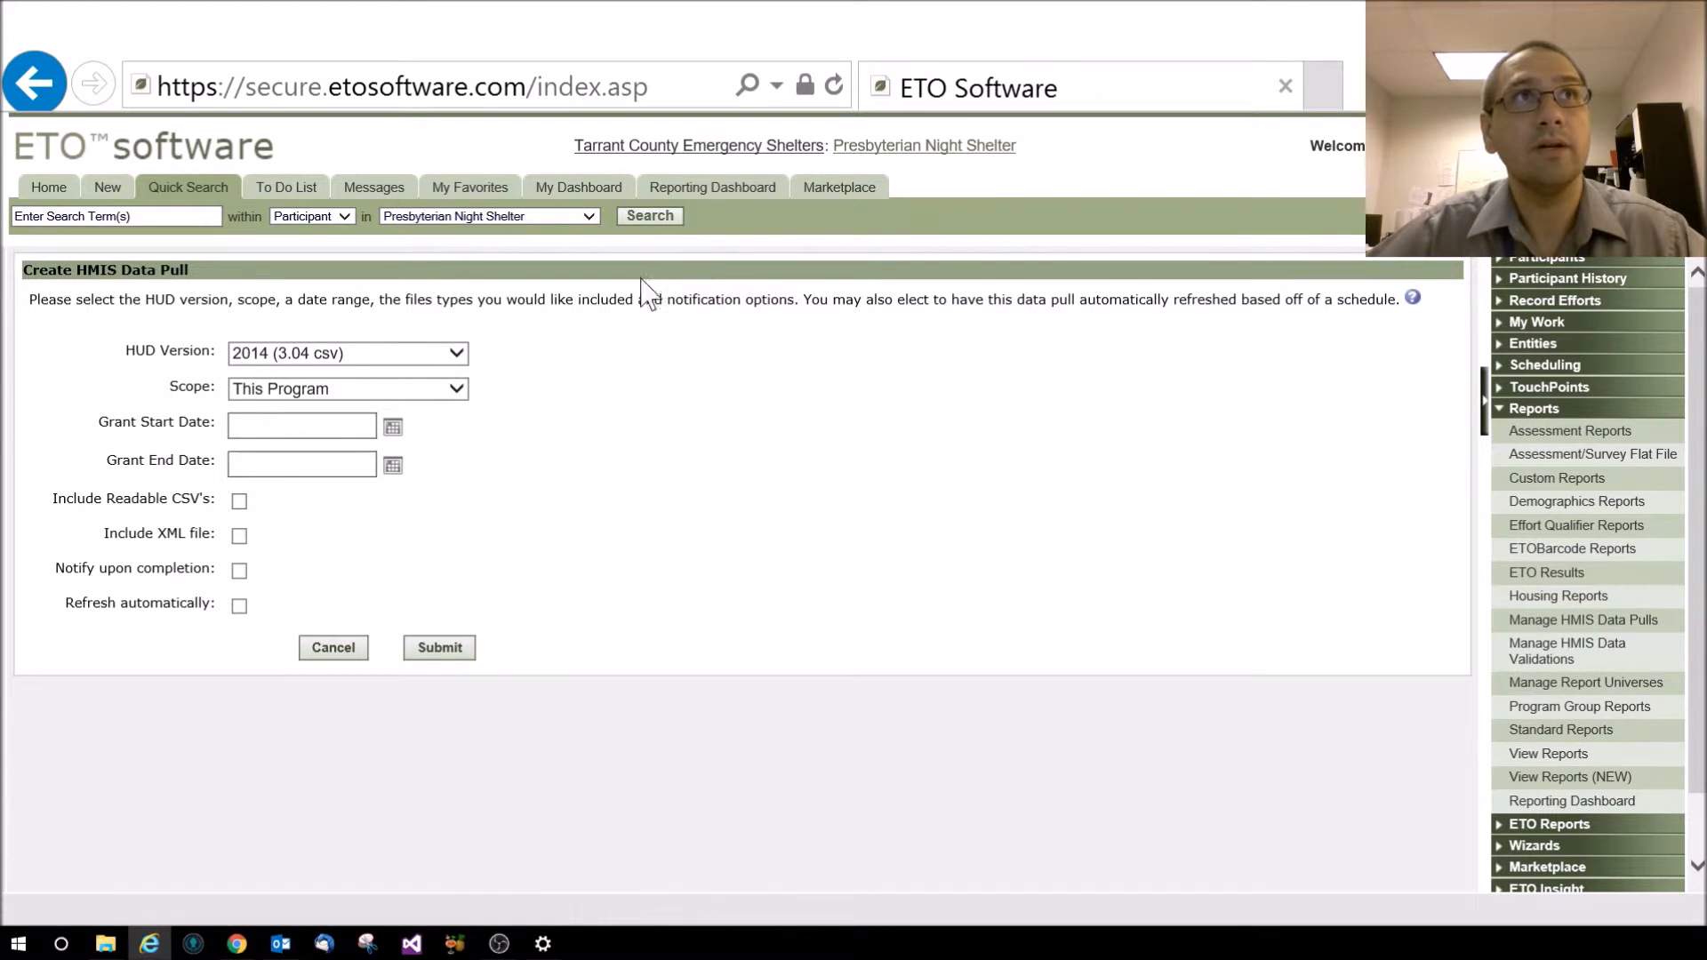
click(350, 434)
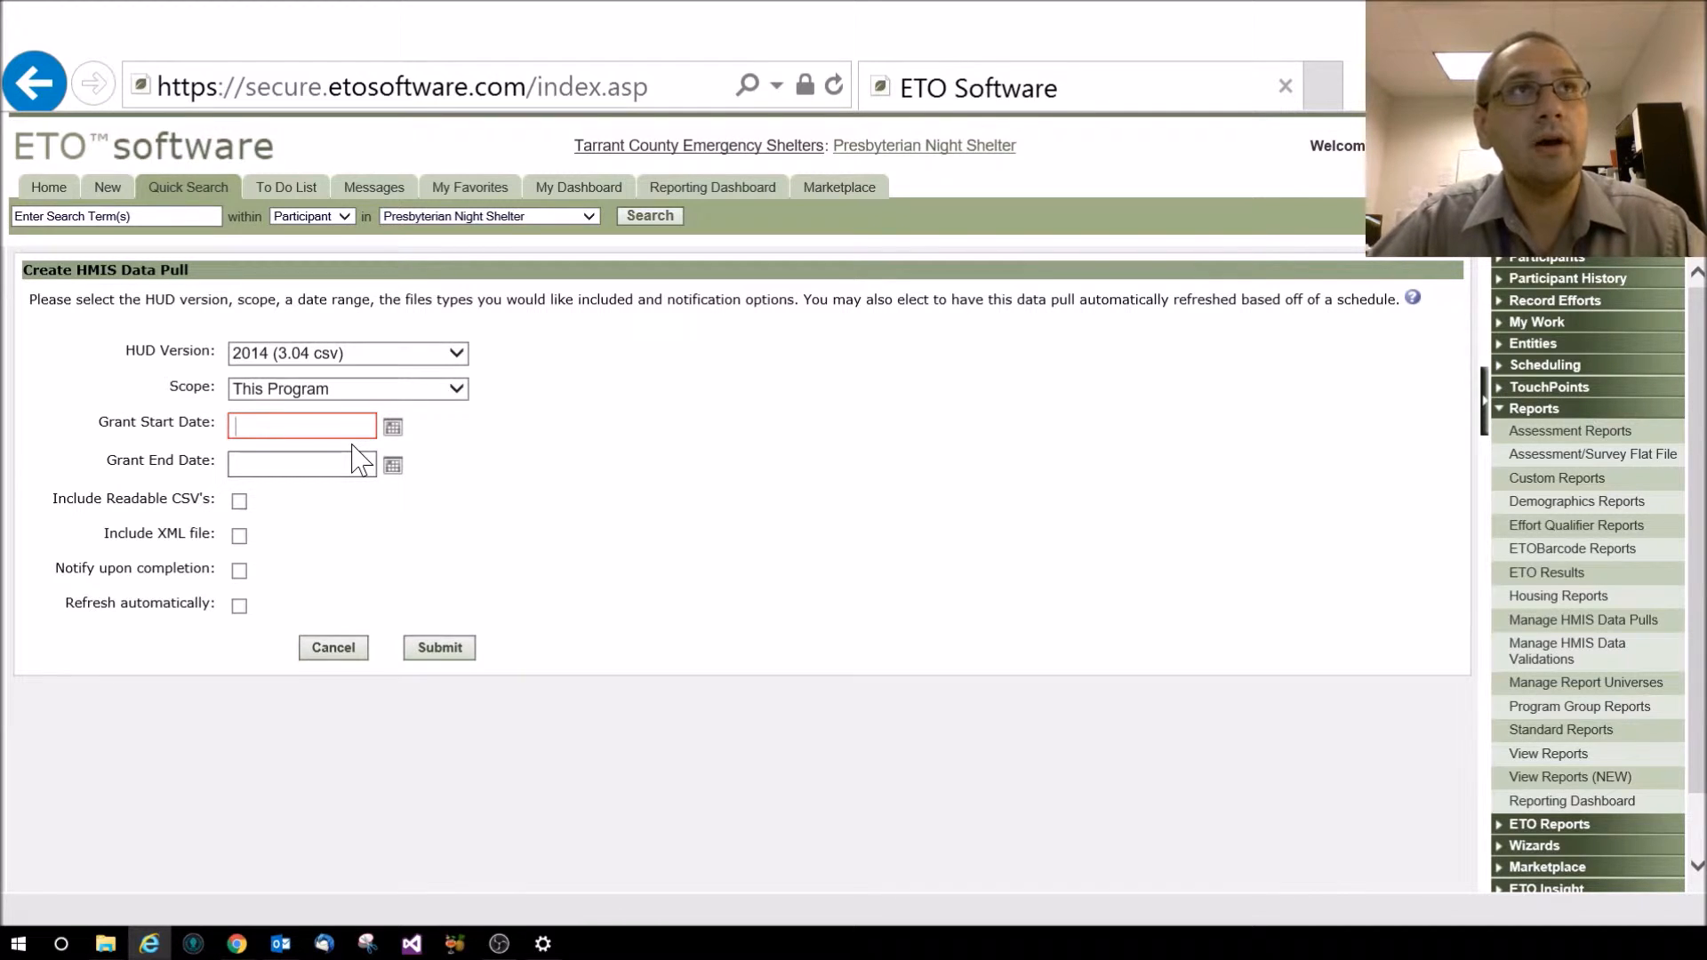
text(10/0)
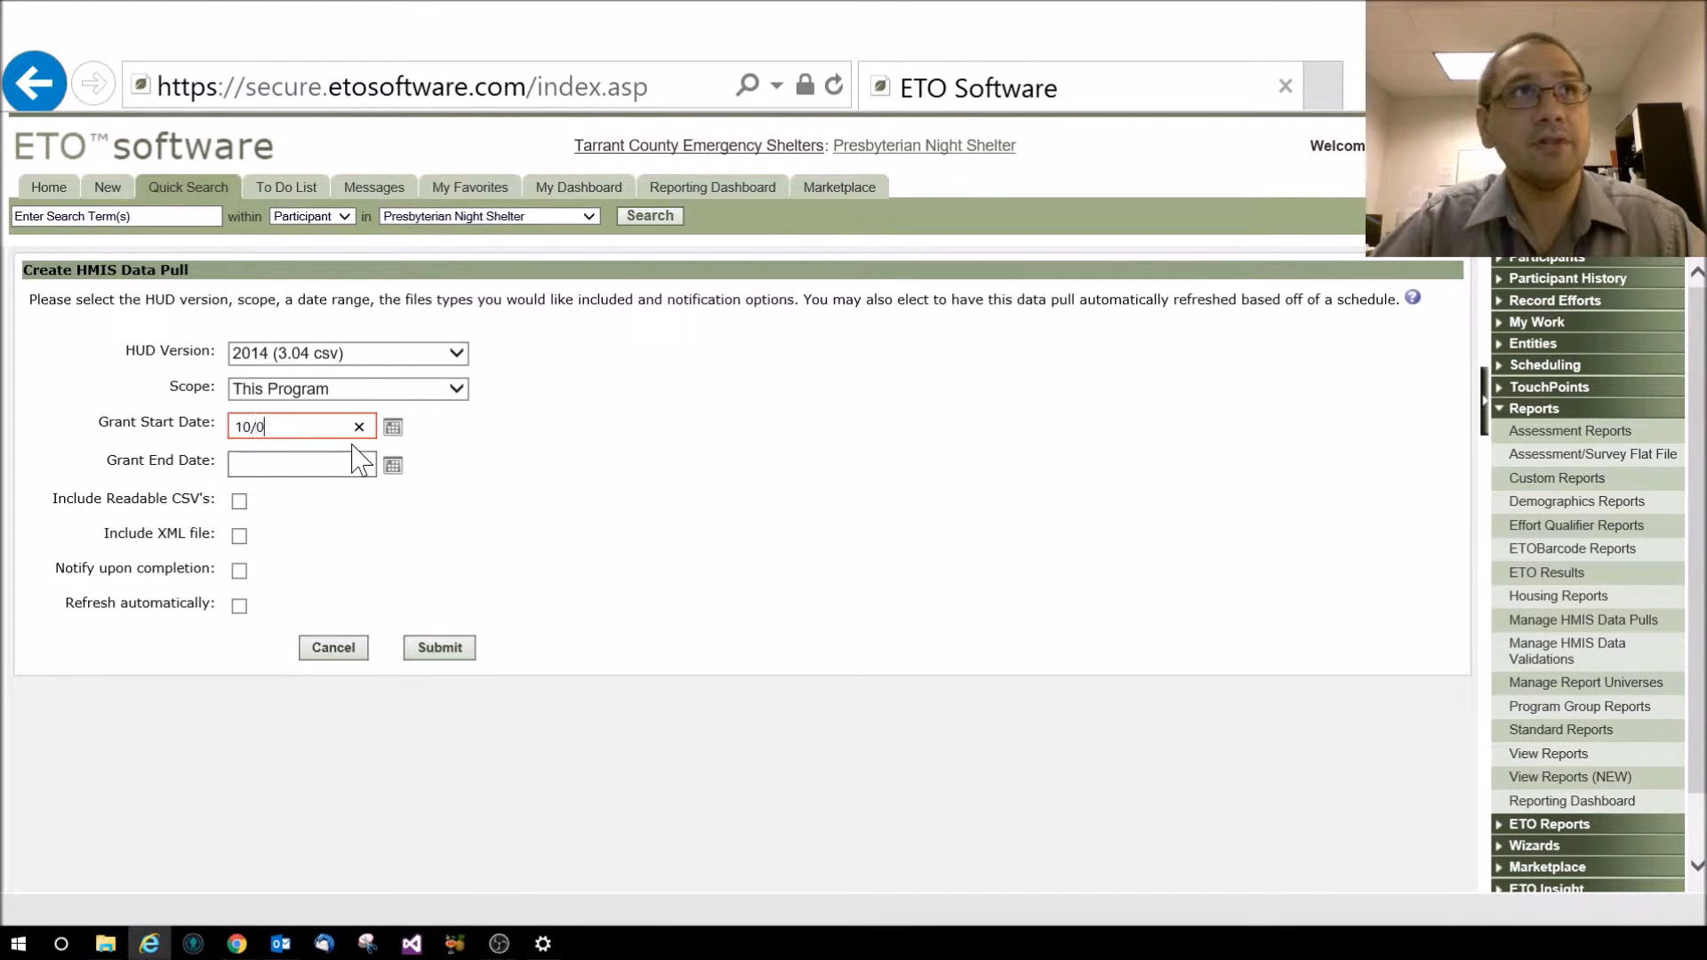
text(1/2014)
key(Tab)
key(Tab)
text(09/30/2015)
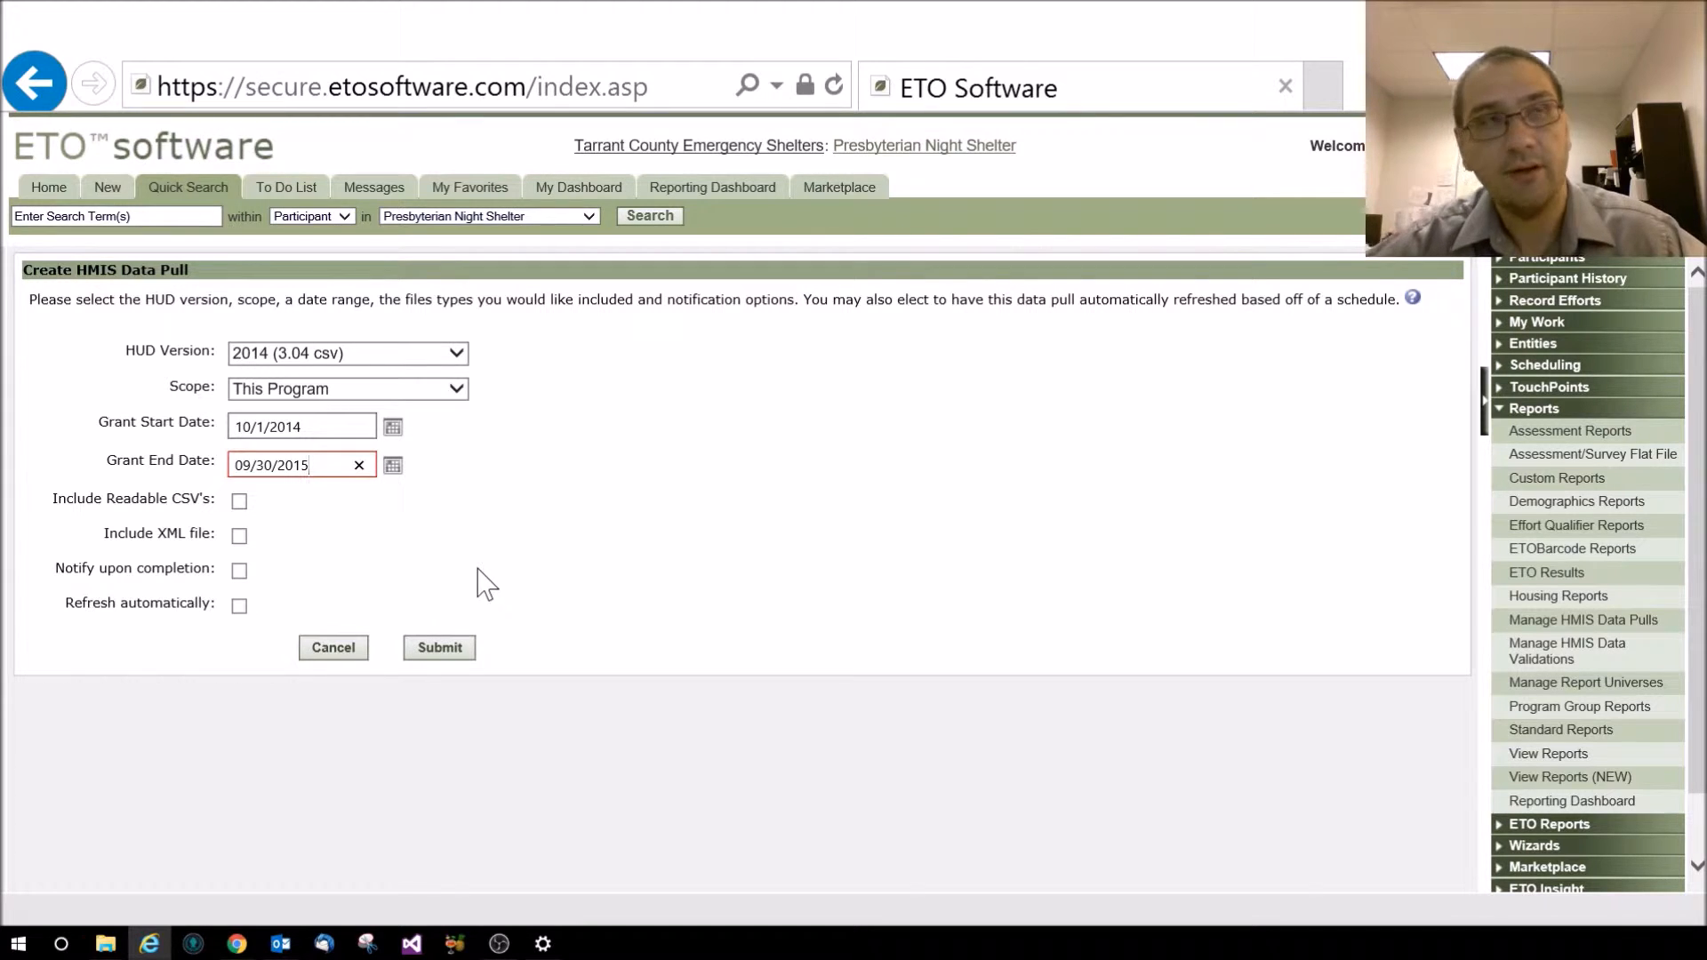
click(442, 657)
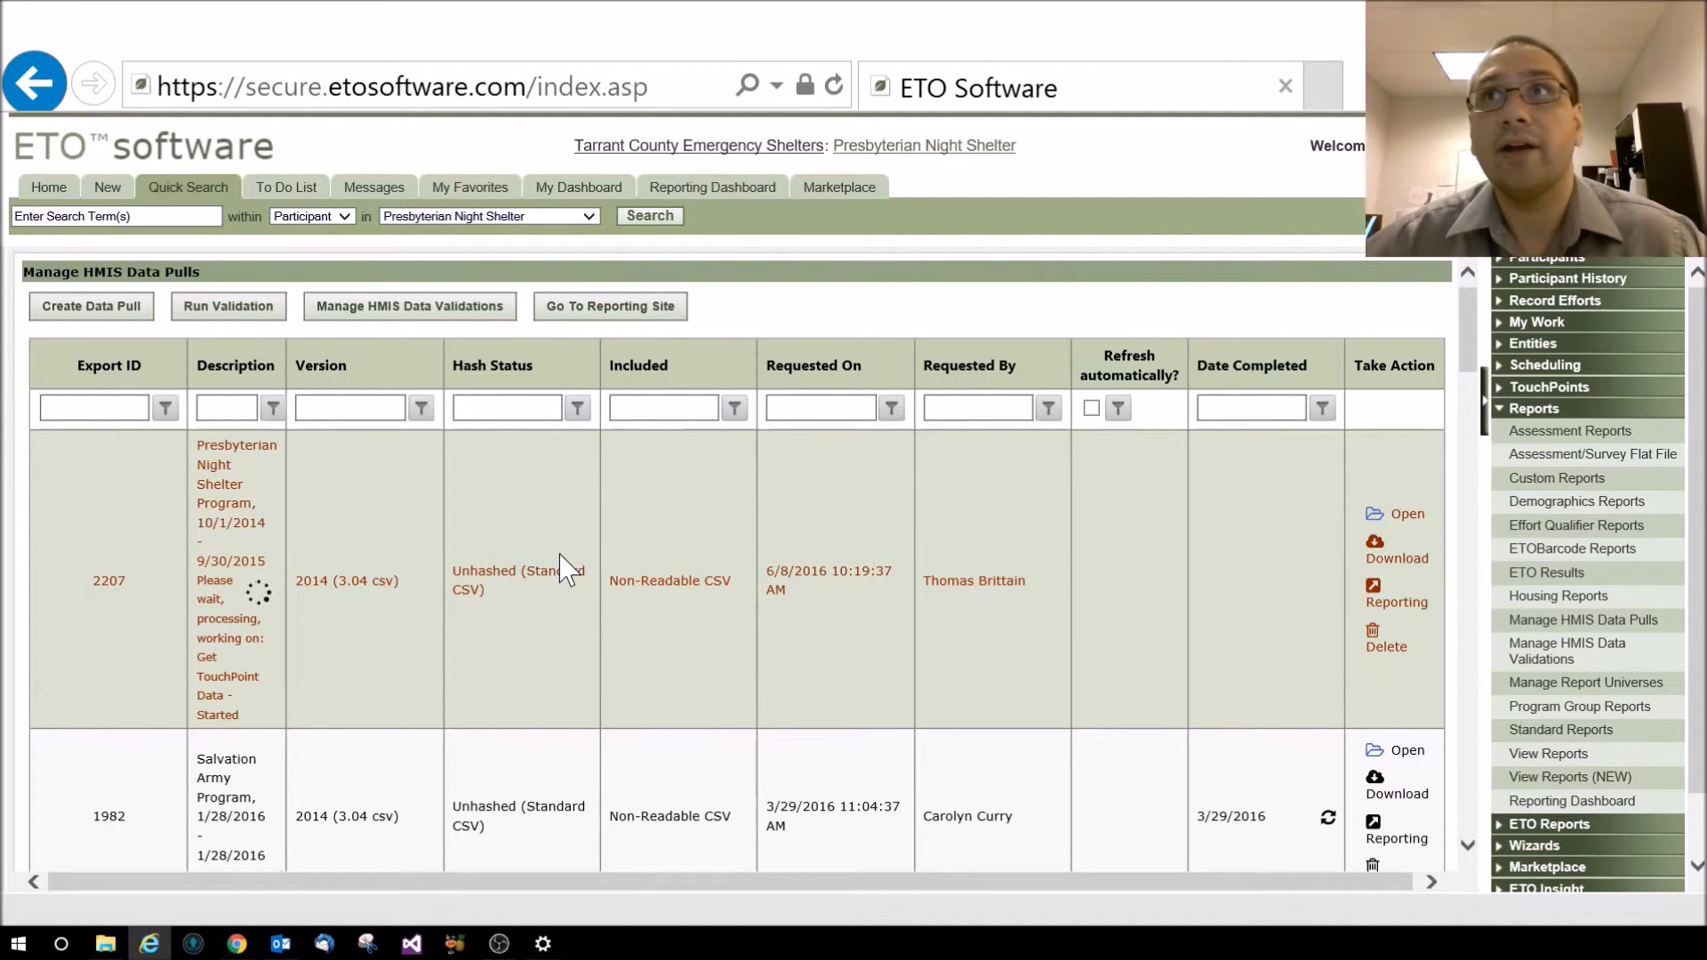
scroll(853, 697, down, 3)
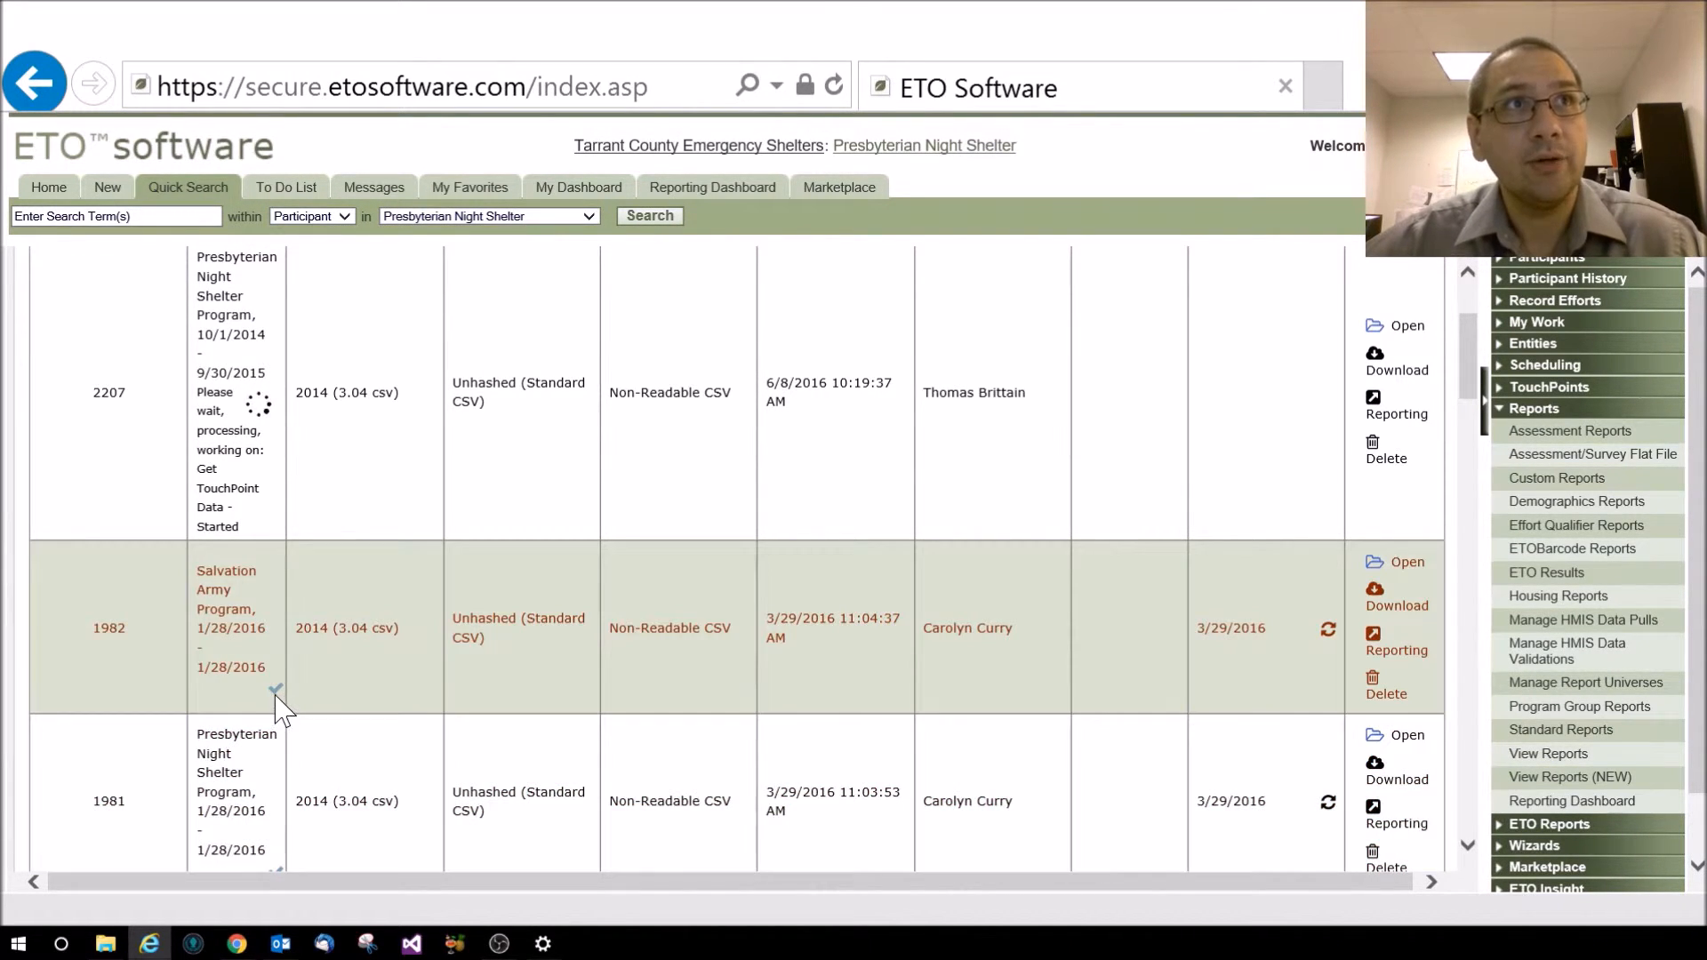
mouse_move(276, 690)
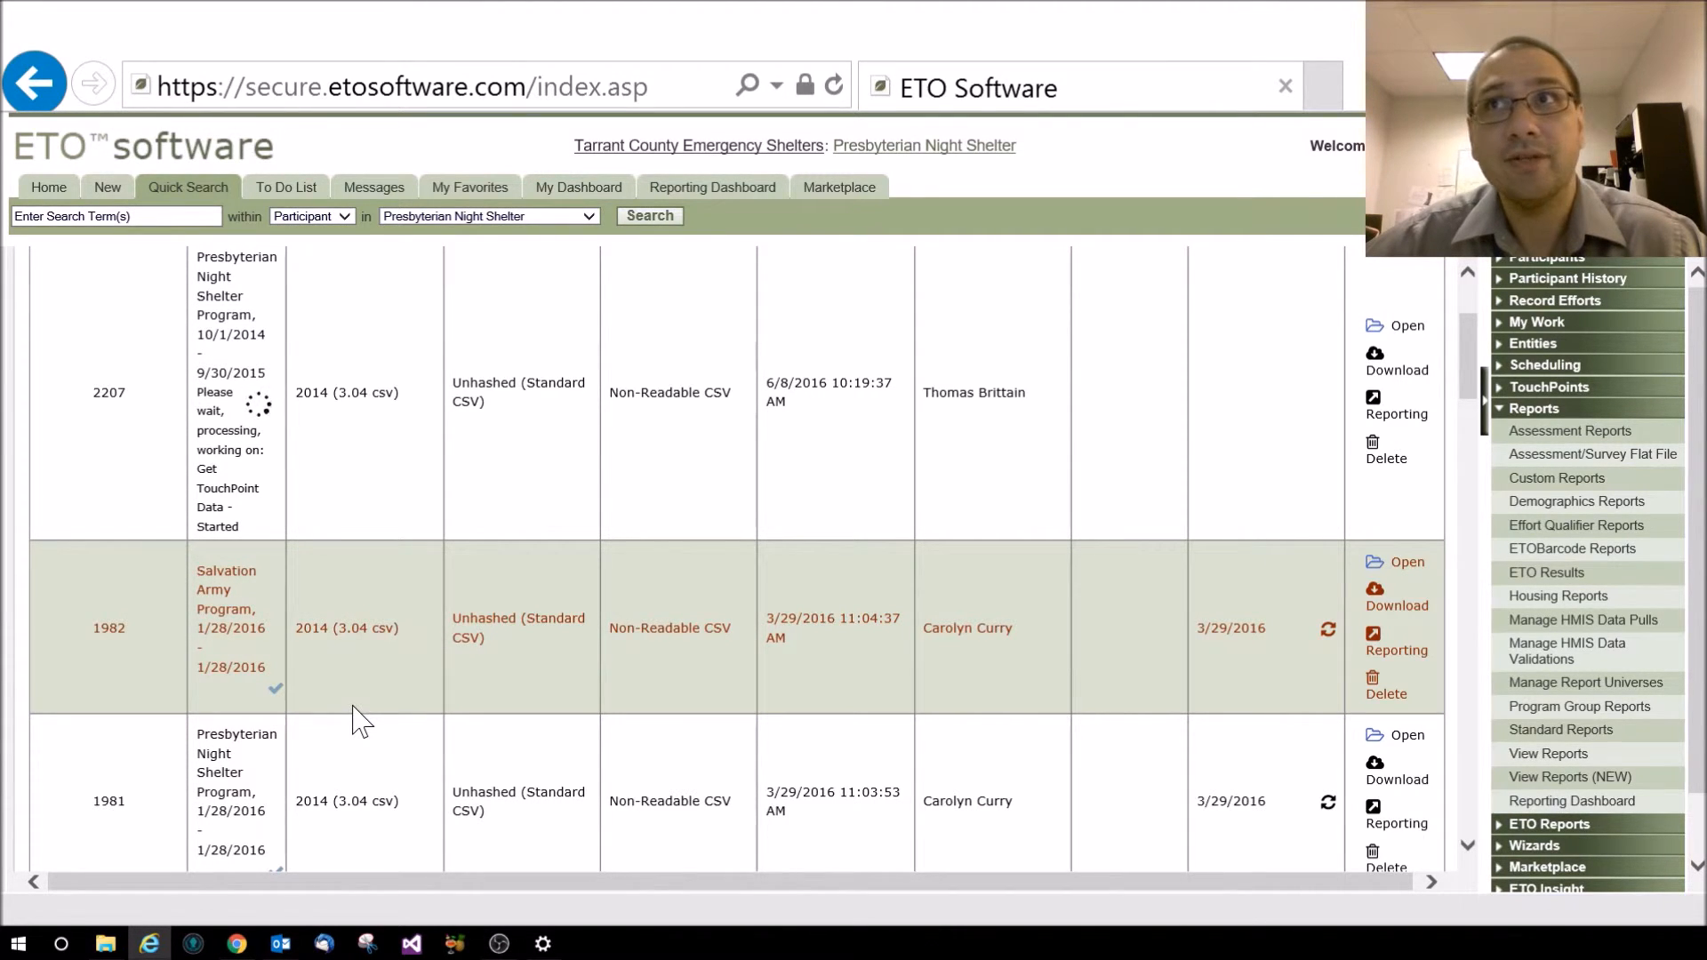
Download data pull 1982's zip and bring up the Save options
click(1407, 614)
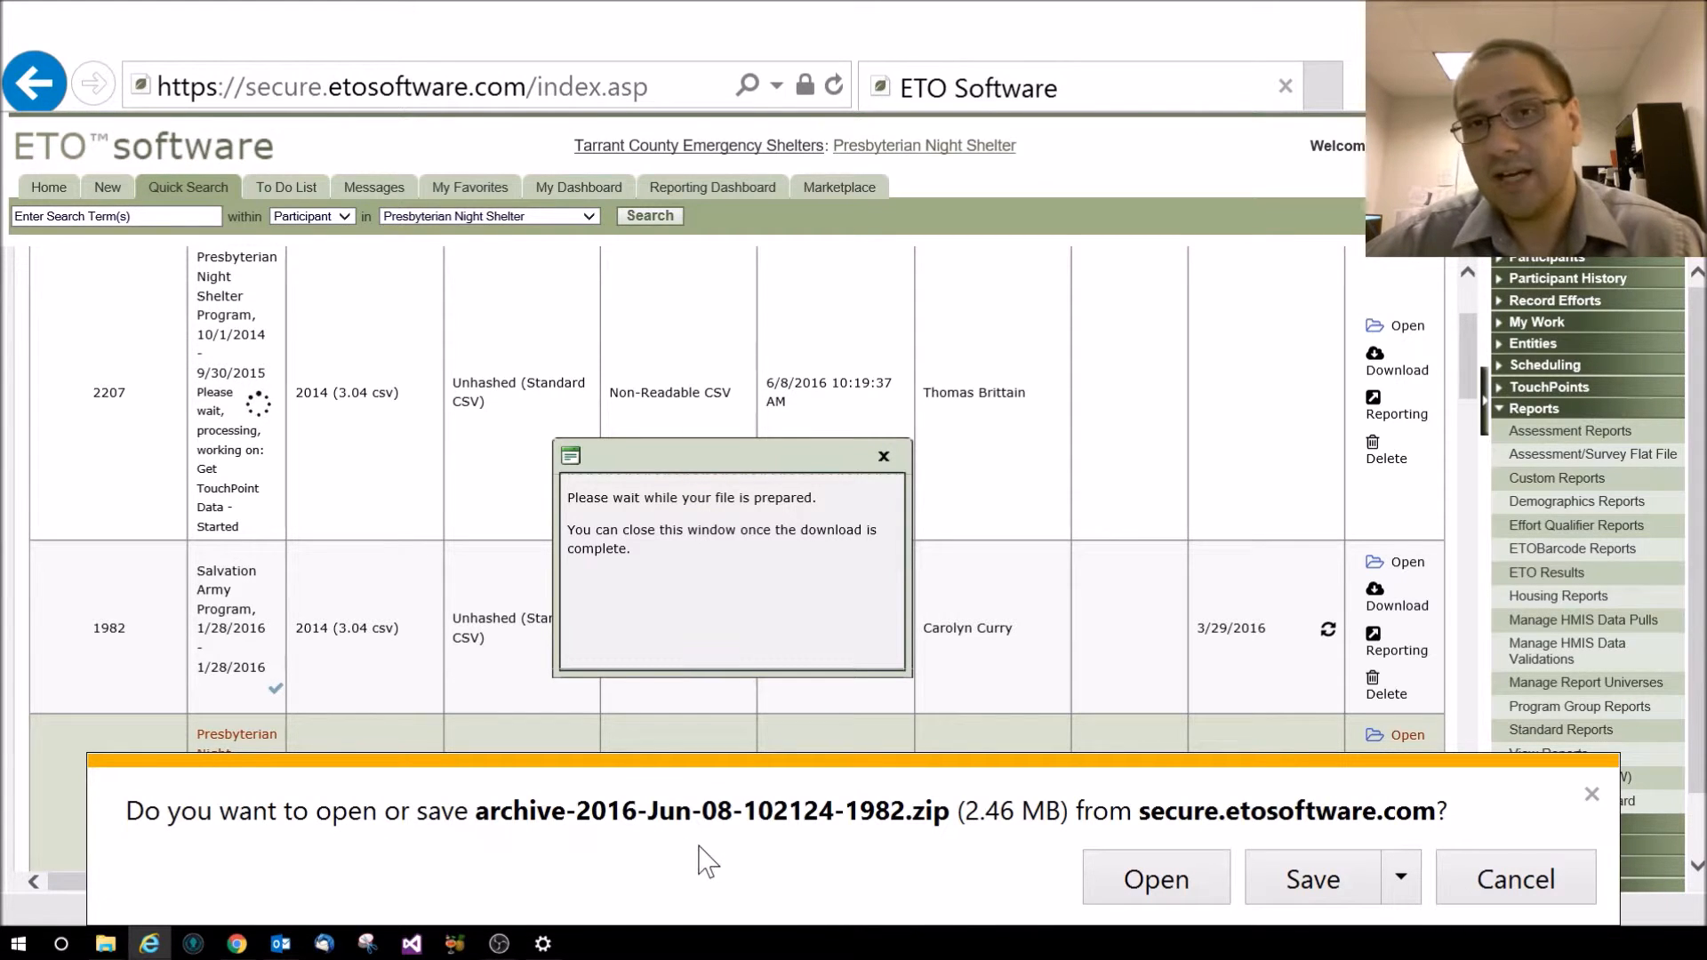
click(1402, 889)
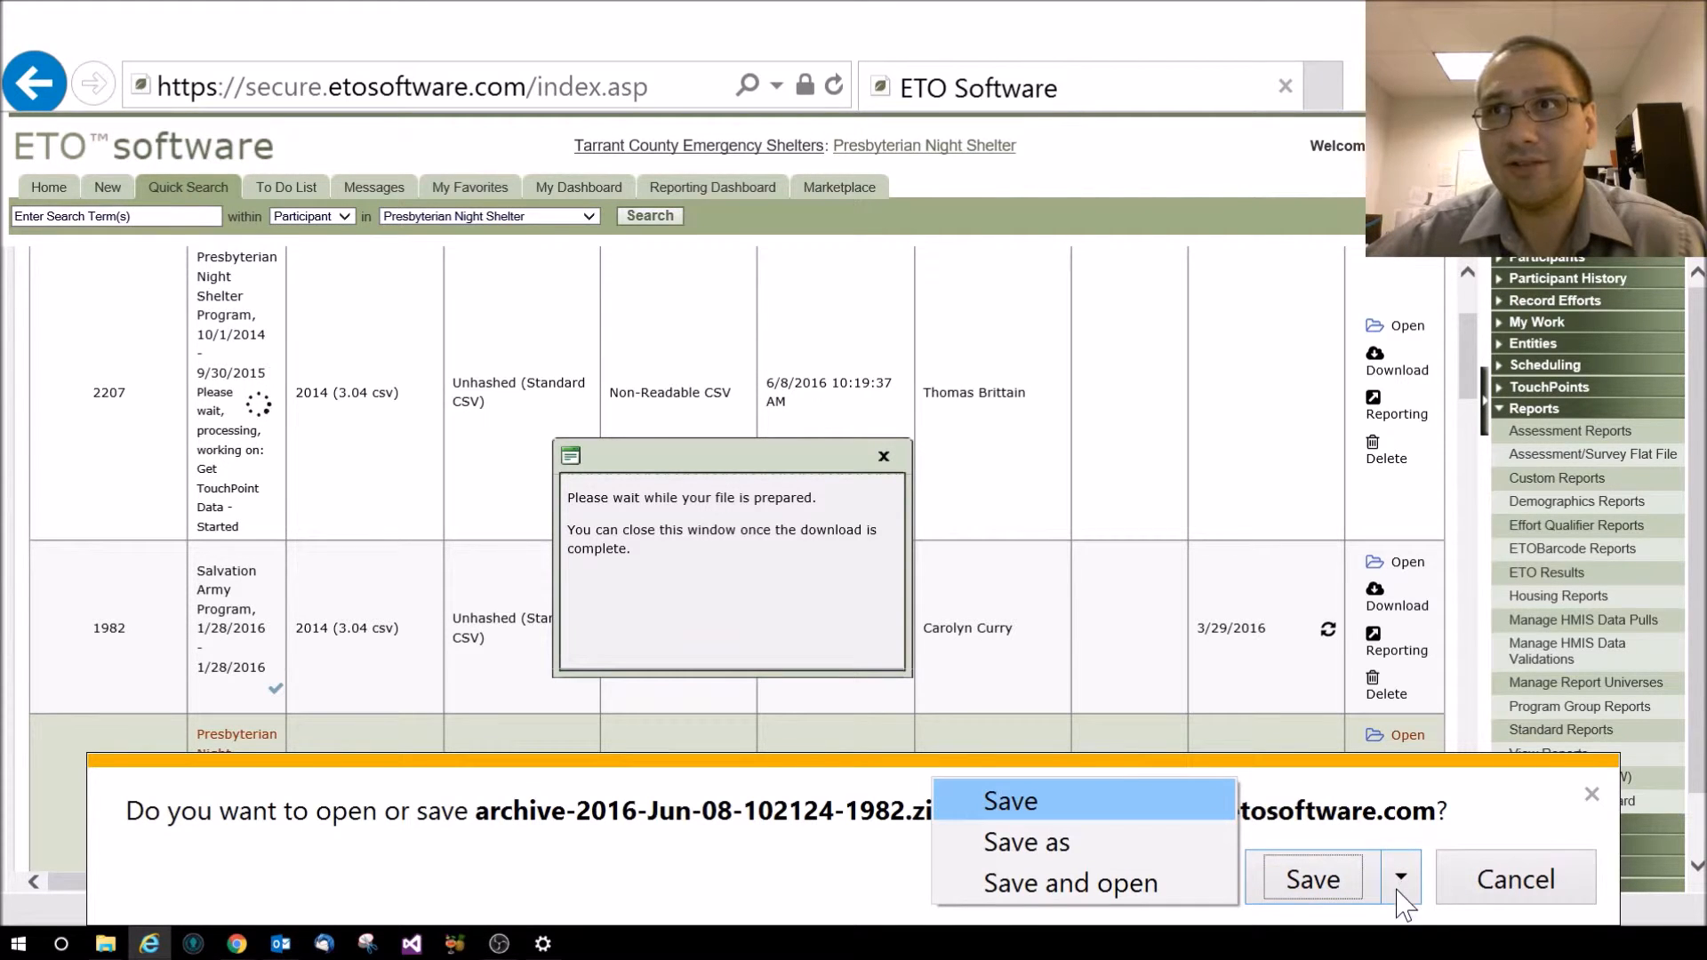
Choose Save as and clear the default file name, keeping the .zip extension
click(1178, 861)
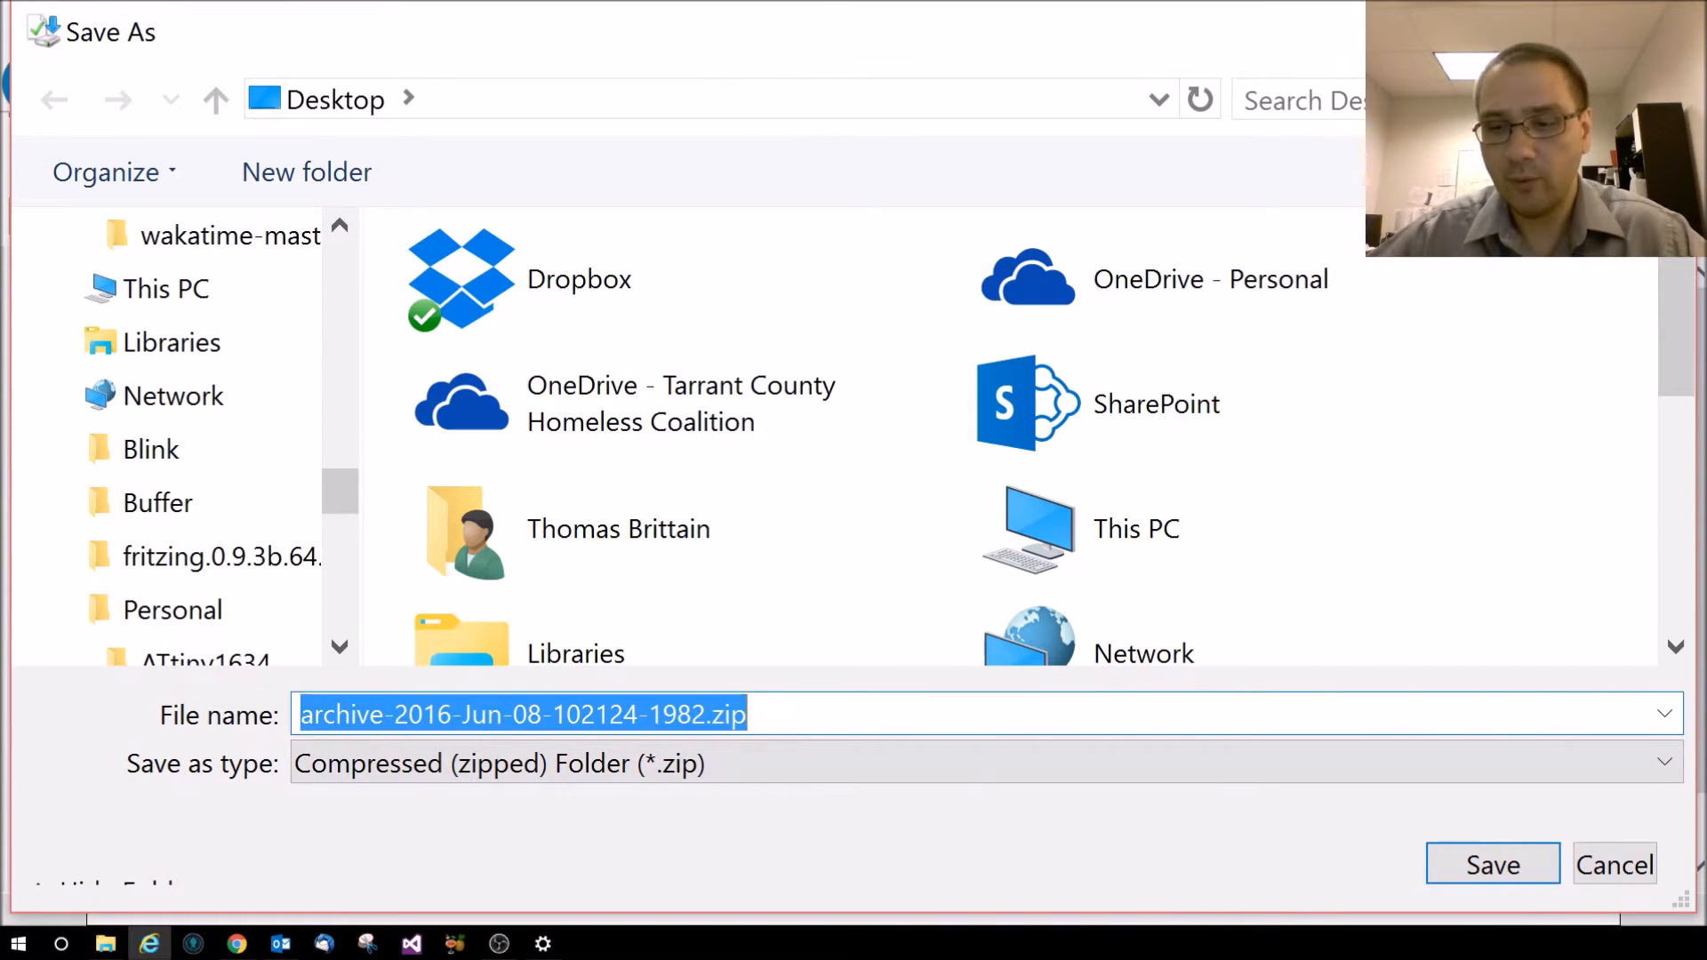
key(Left)
key(Left)
key(Left)
key(Left)
key(Left)
key(Left)
key(Left)
key(Left)
key(Left)
key(Left)
key(Right)
key(Right)
key(Right)
key(Right)
key(Right)
key(Right)
key(Right)
key(Left)
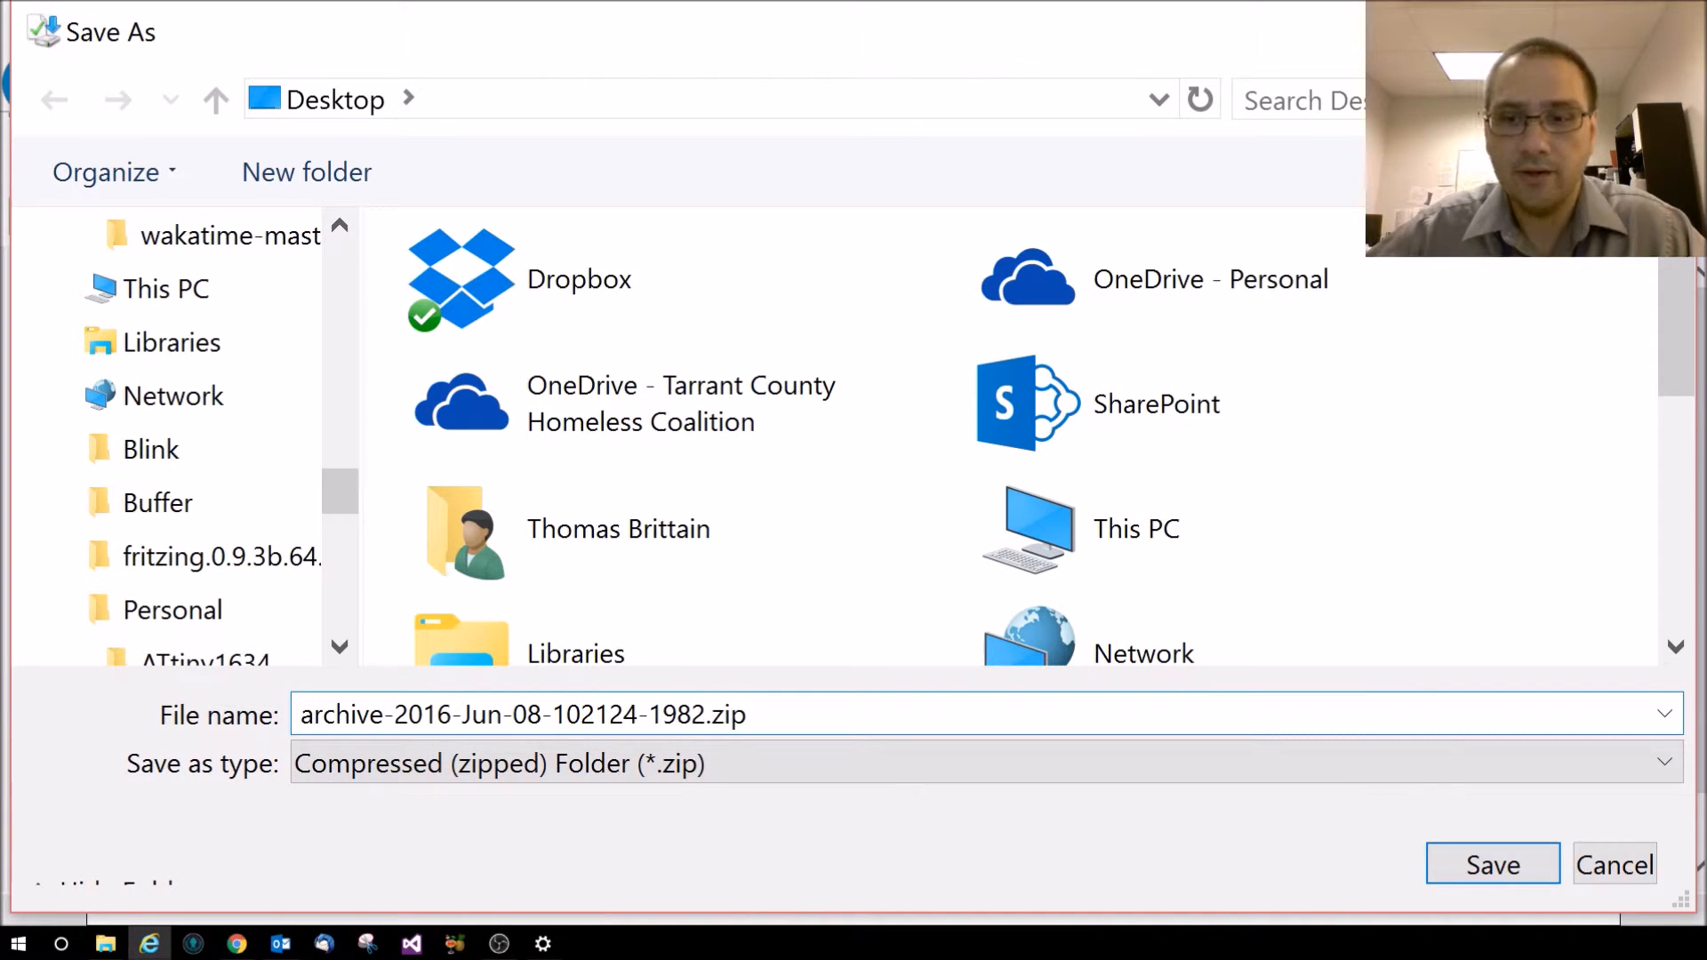
key(shift+Home)
key(BackSpace)
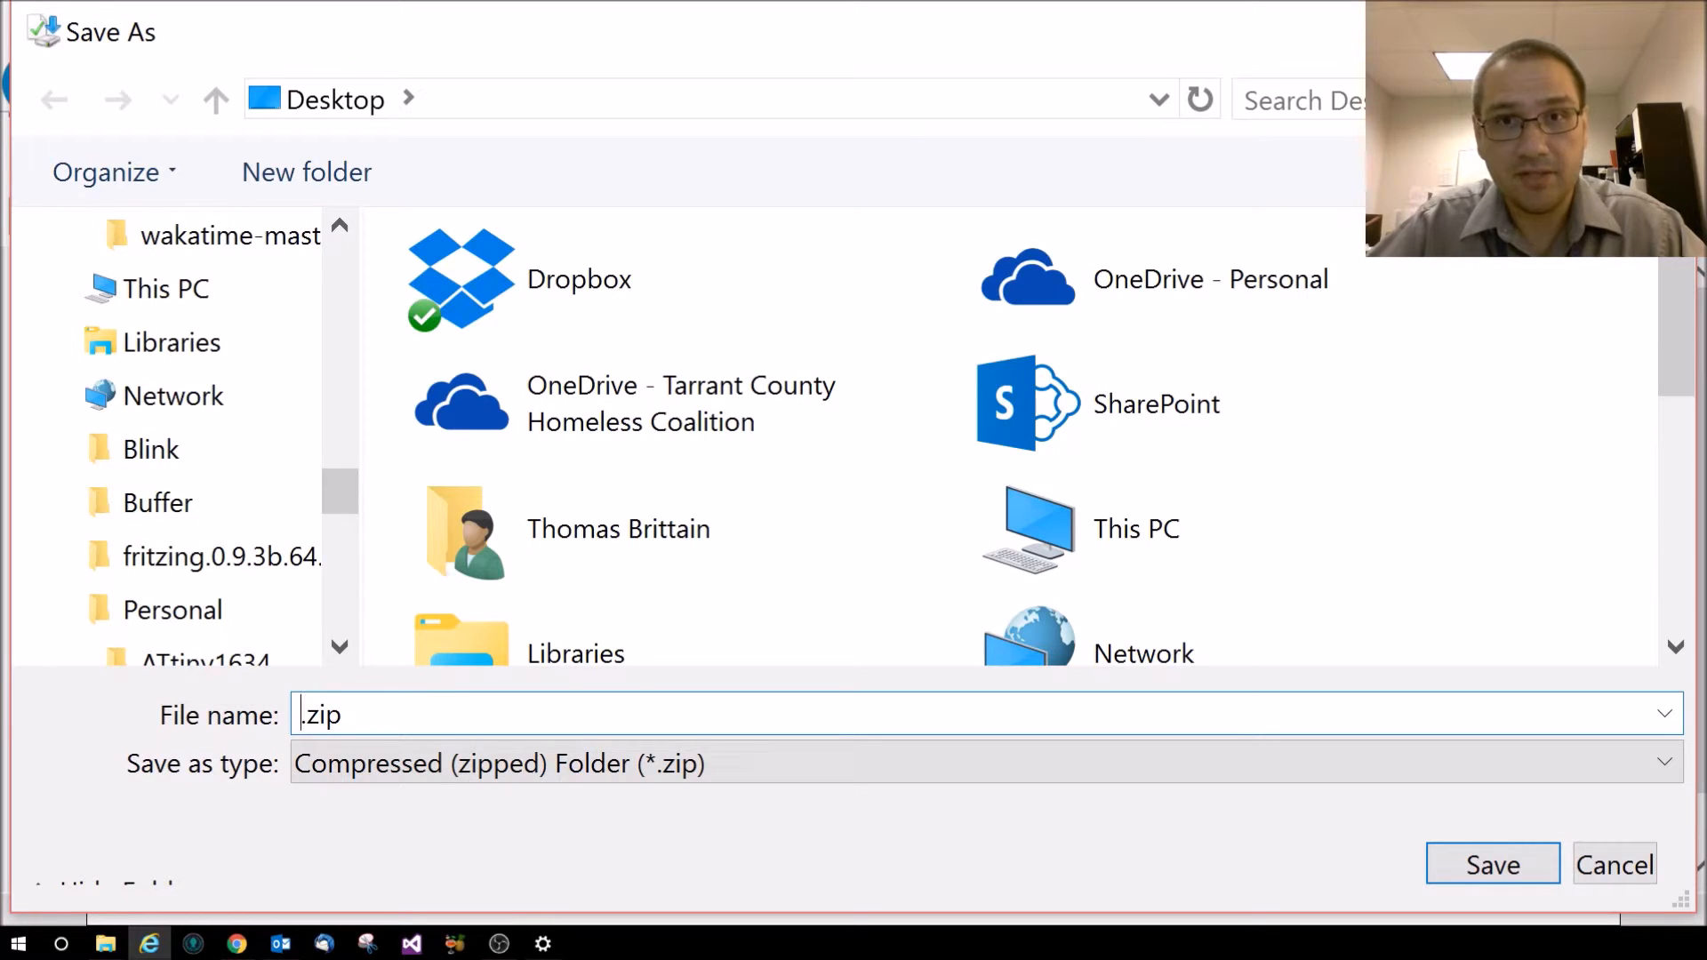
Name the file 'PNS for 10012014 to 09302015' and save it to the Desktop
text(Pr)
key(BackSpace)
text(NS )
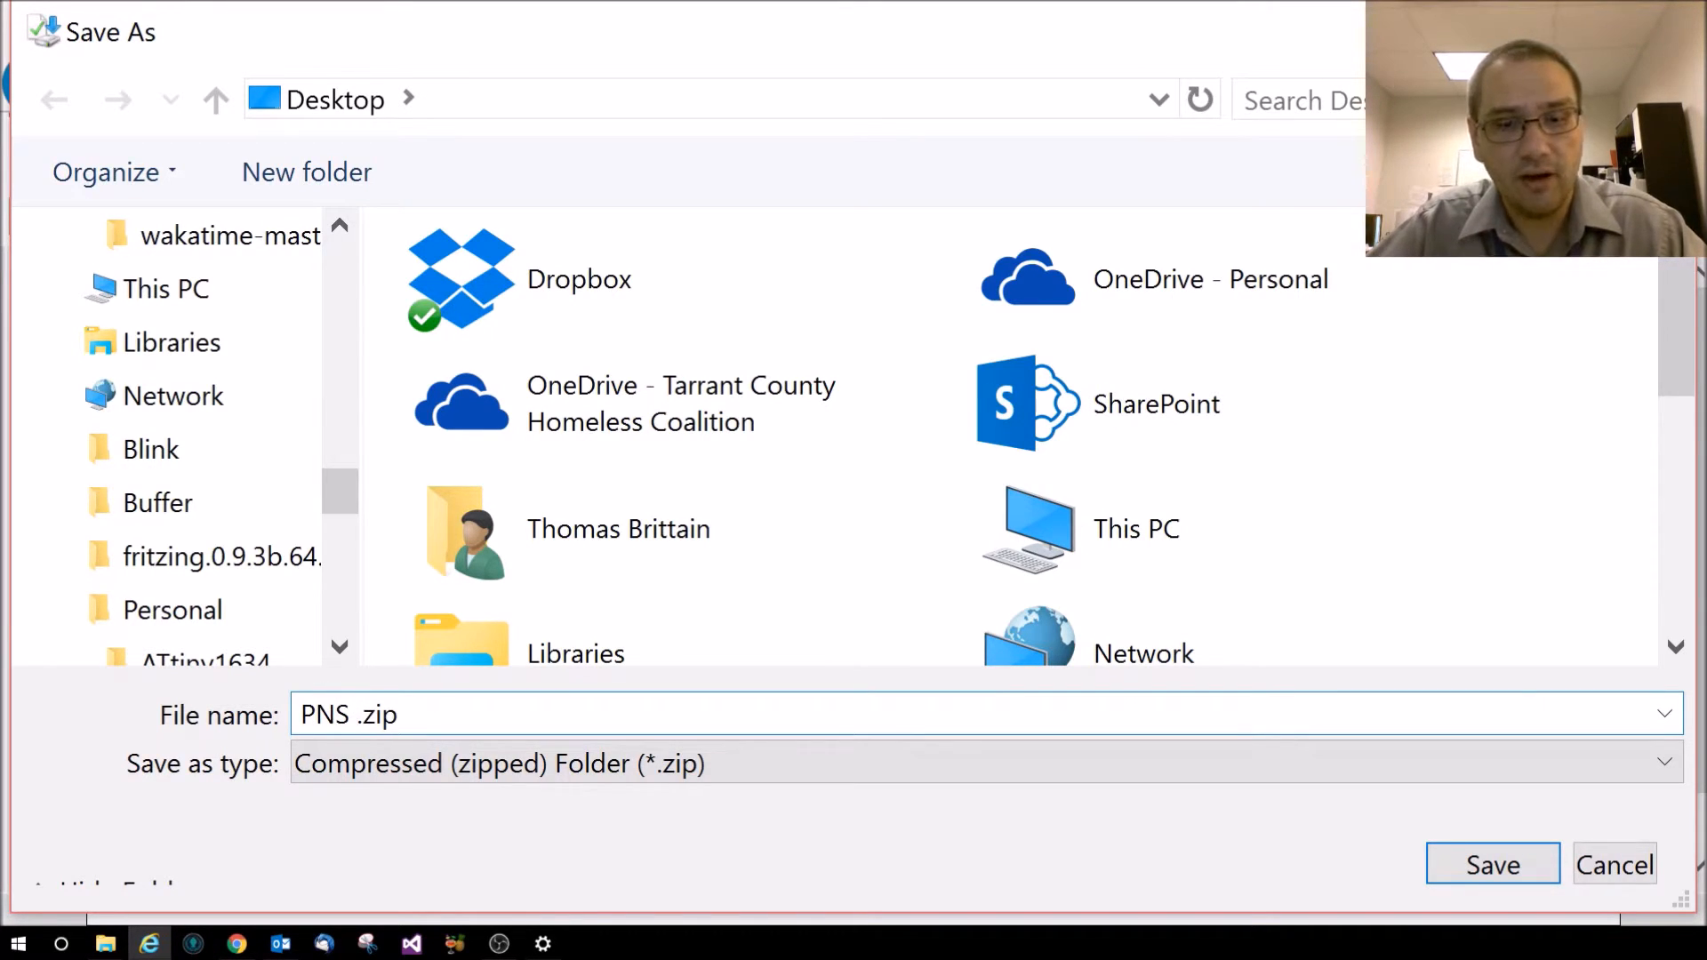
text(for )
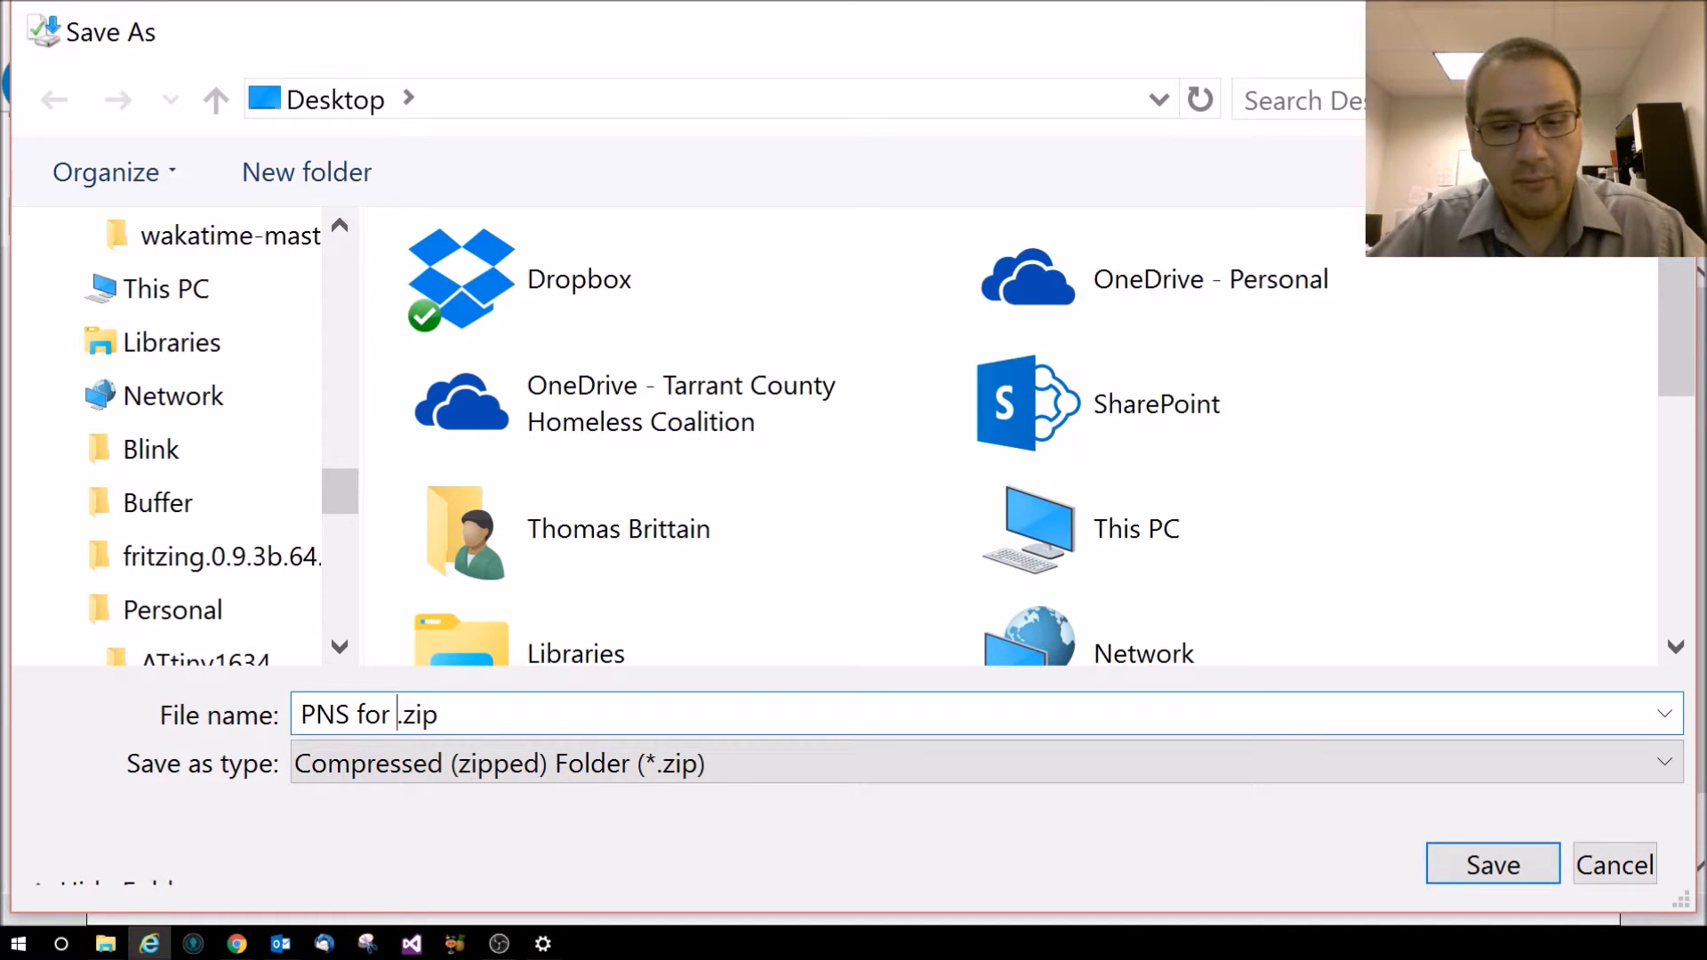
text(0)
key(BackSpace)
text(10)
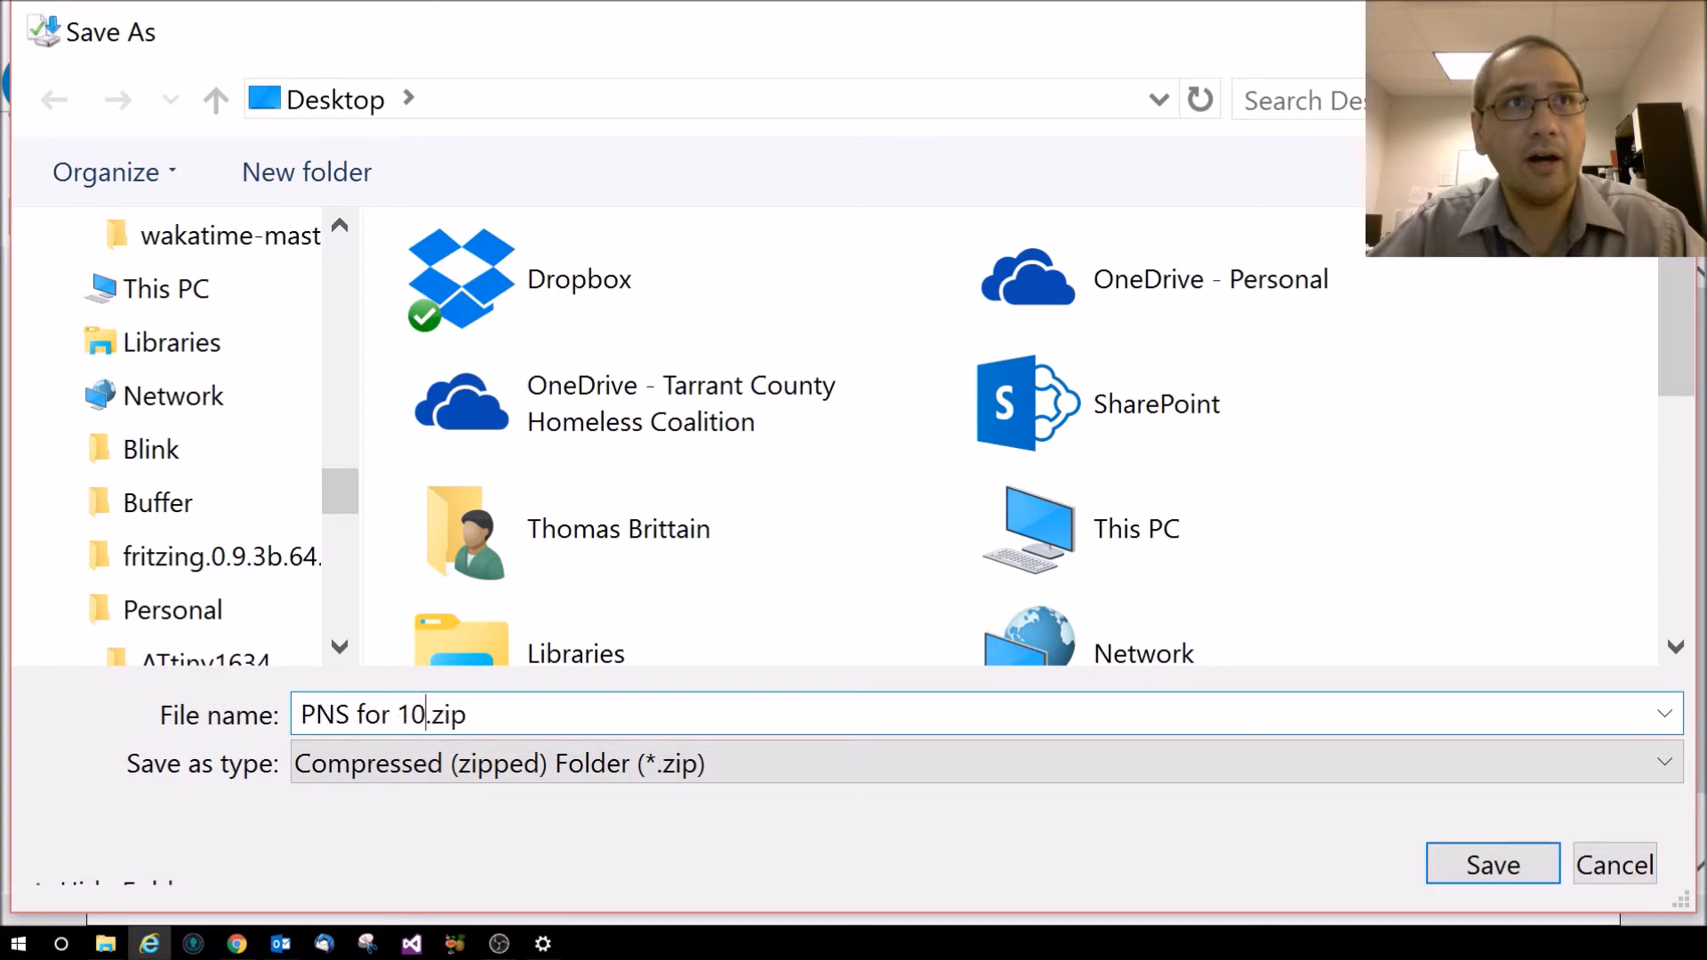
text(01)
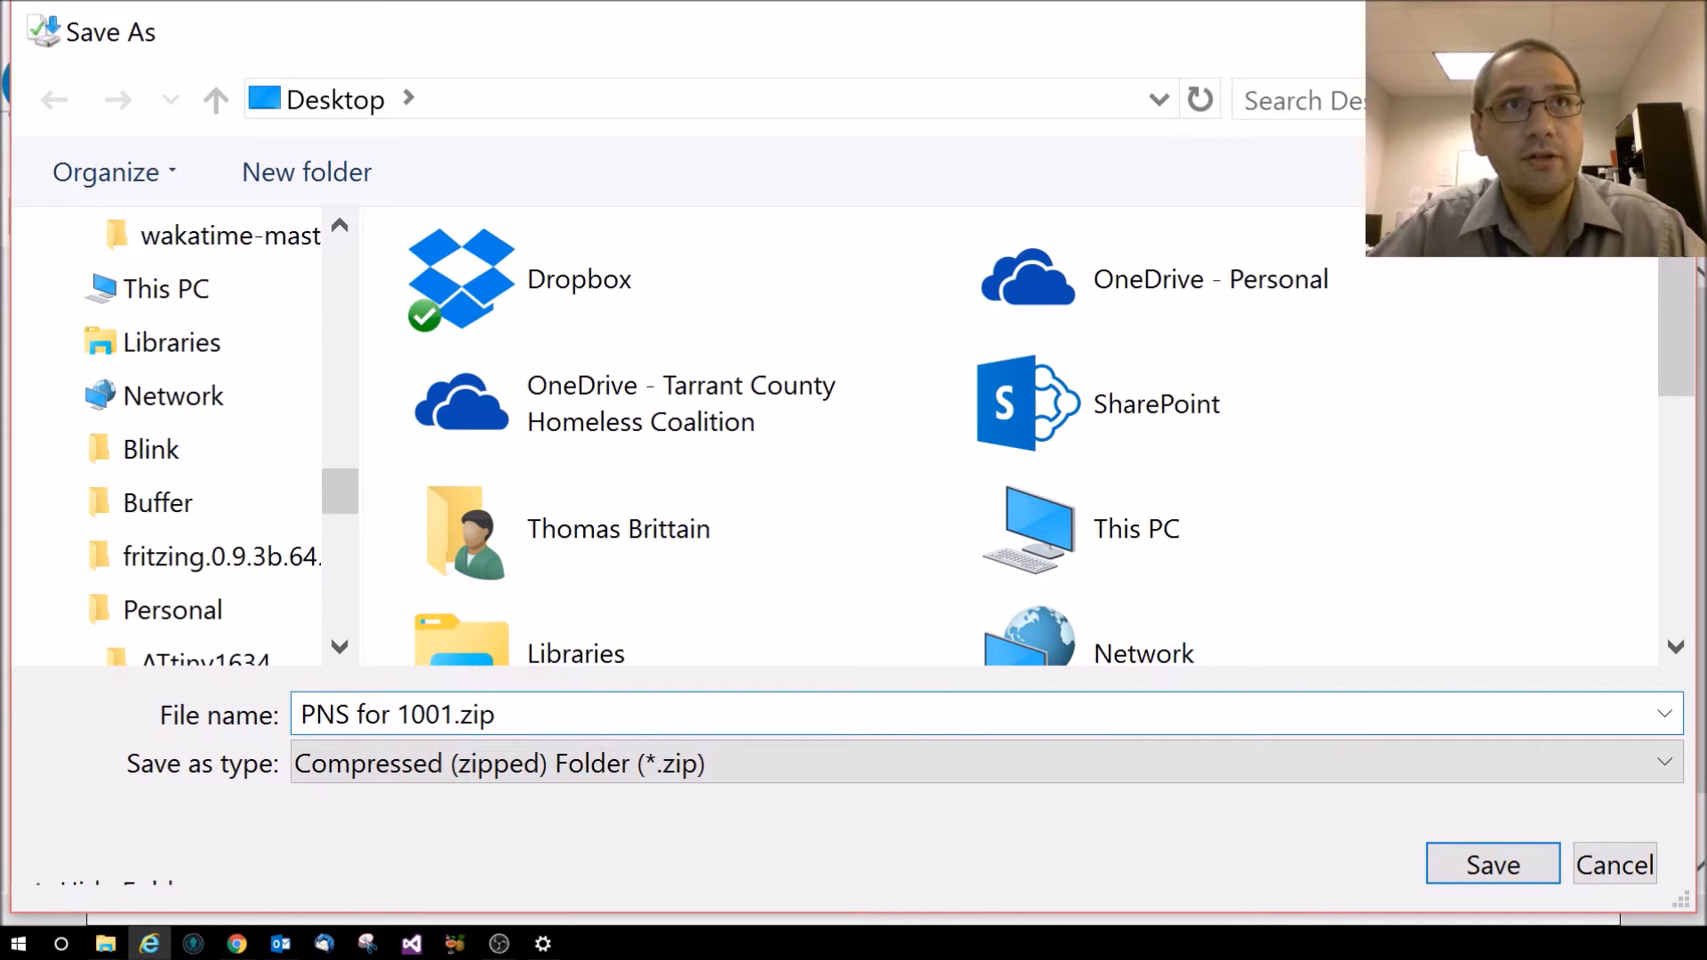
text(2014 to 03)
key(BackSpace)
text(9)
text(30)
text(215)
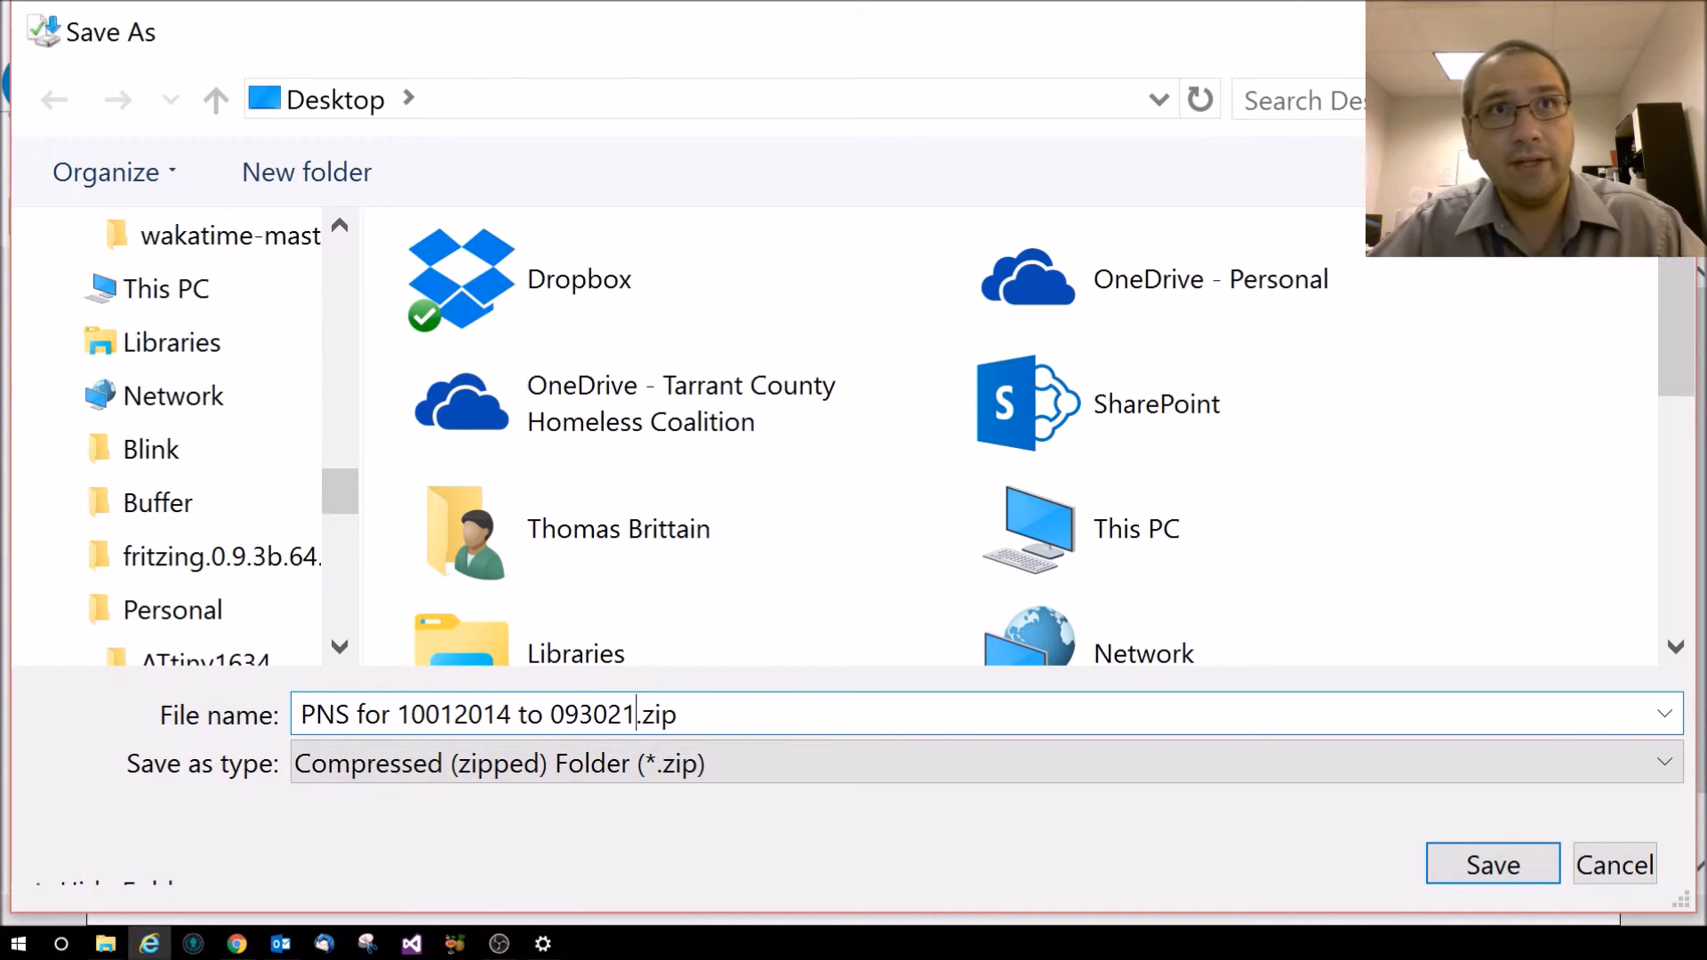
key(BackSpace)
key(BackSpace)
text(015)
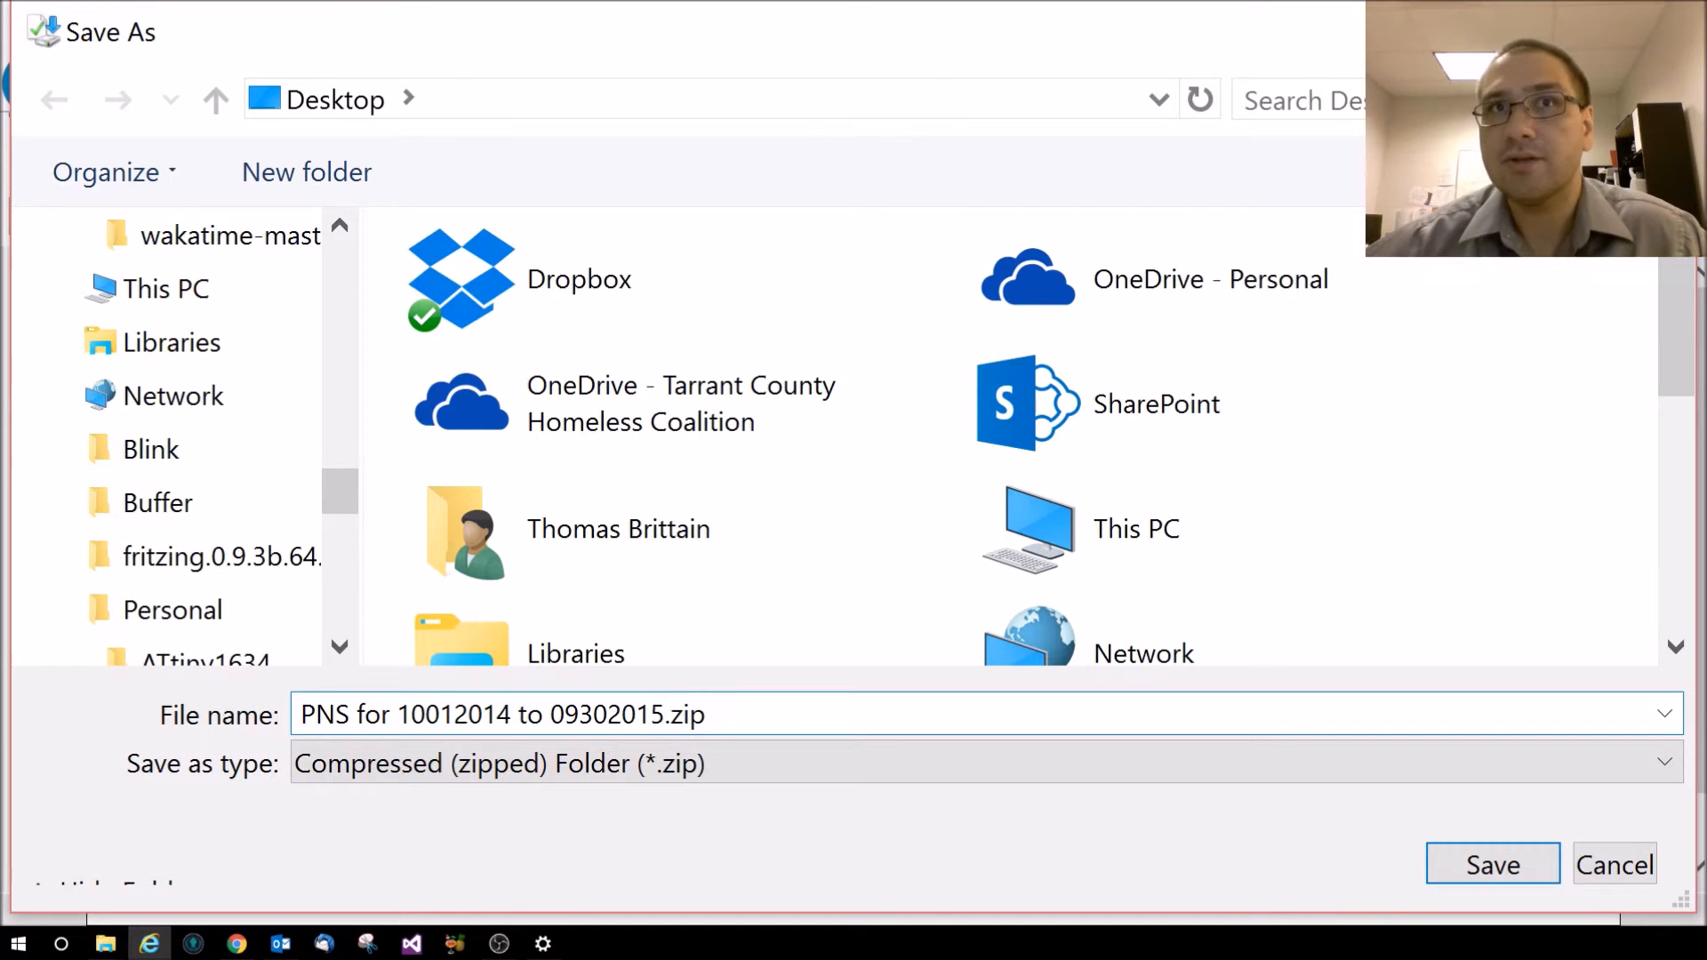
click(1482, 880)
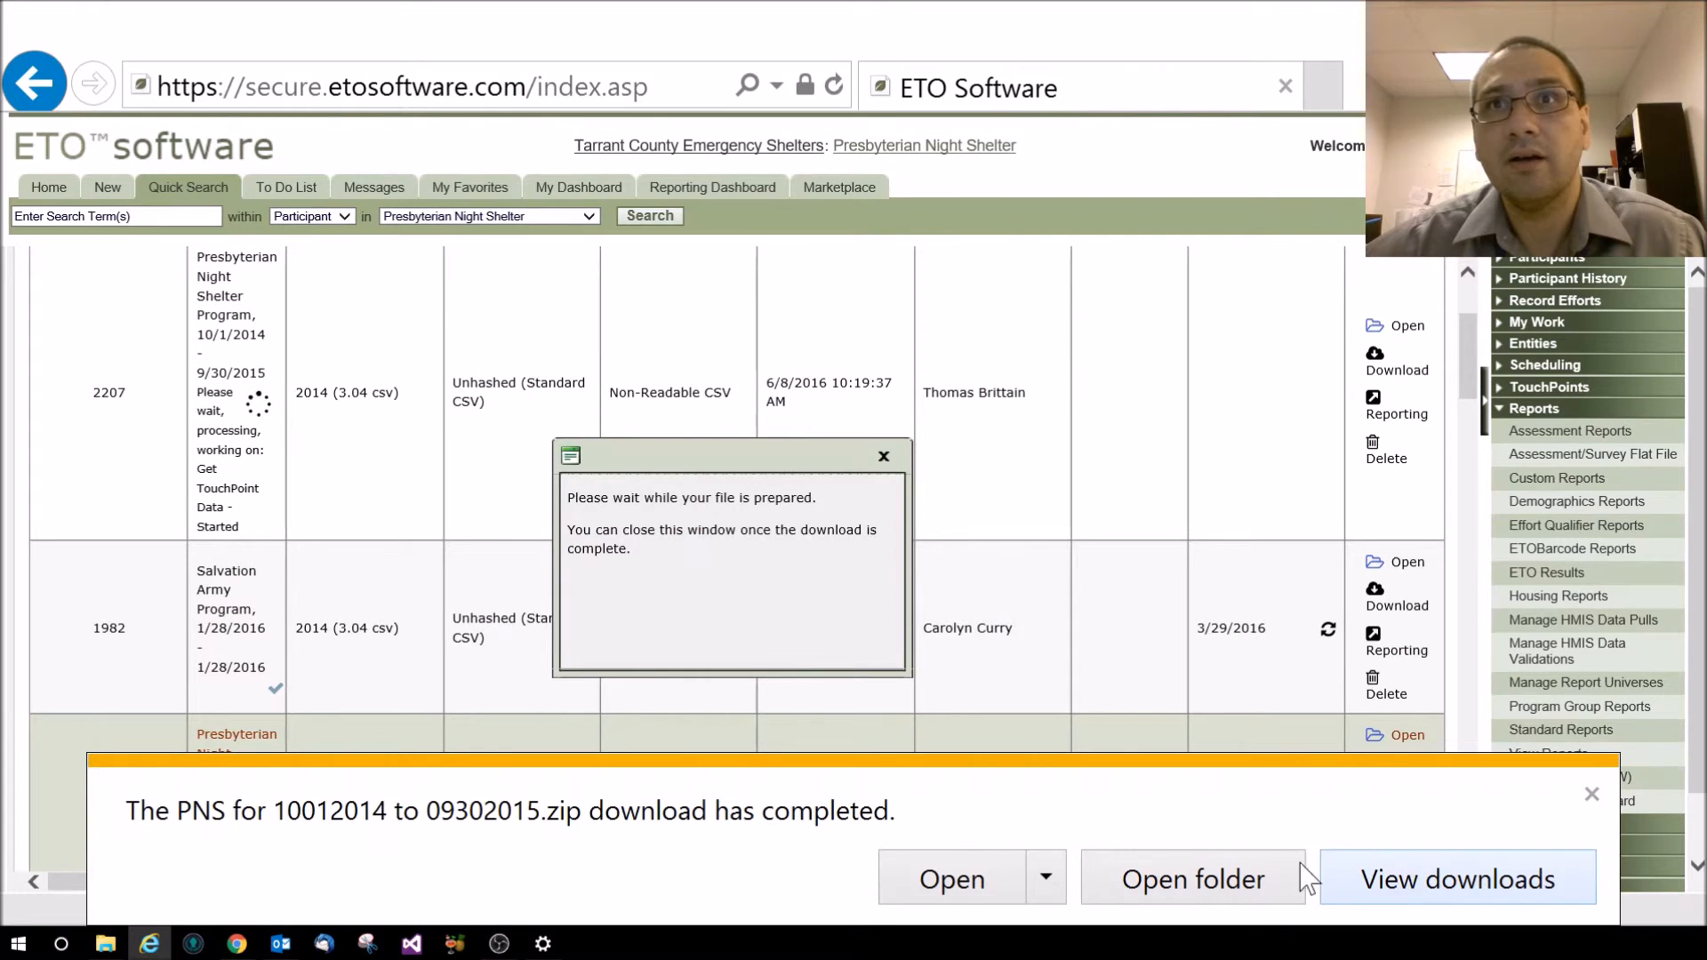
Open the Desktop folder containing the finished download
click(1223, 900)
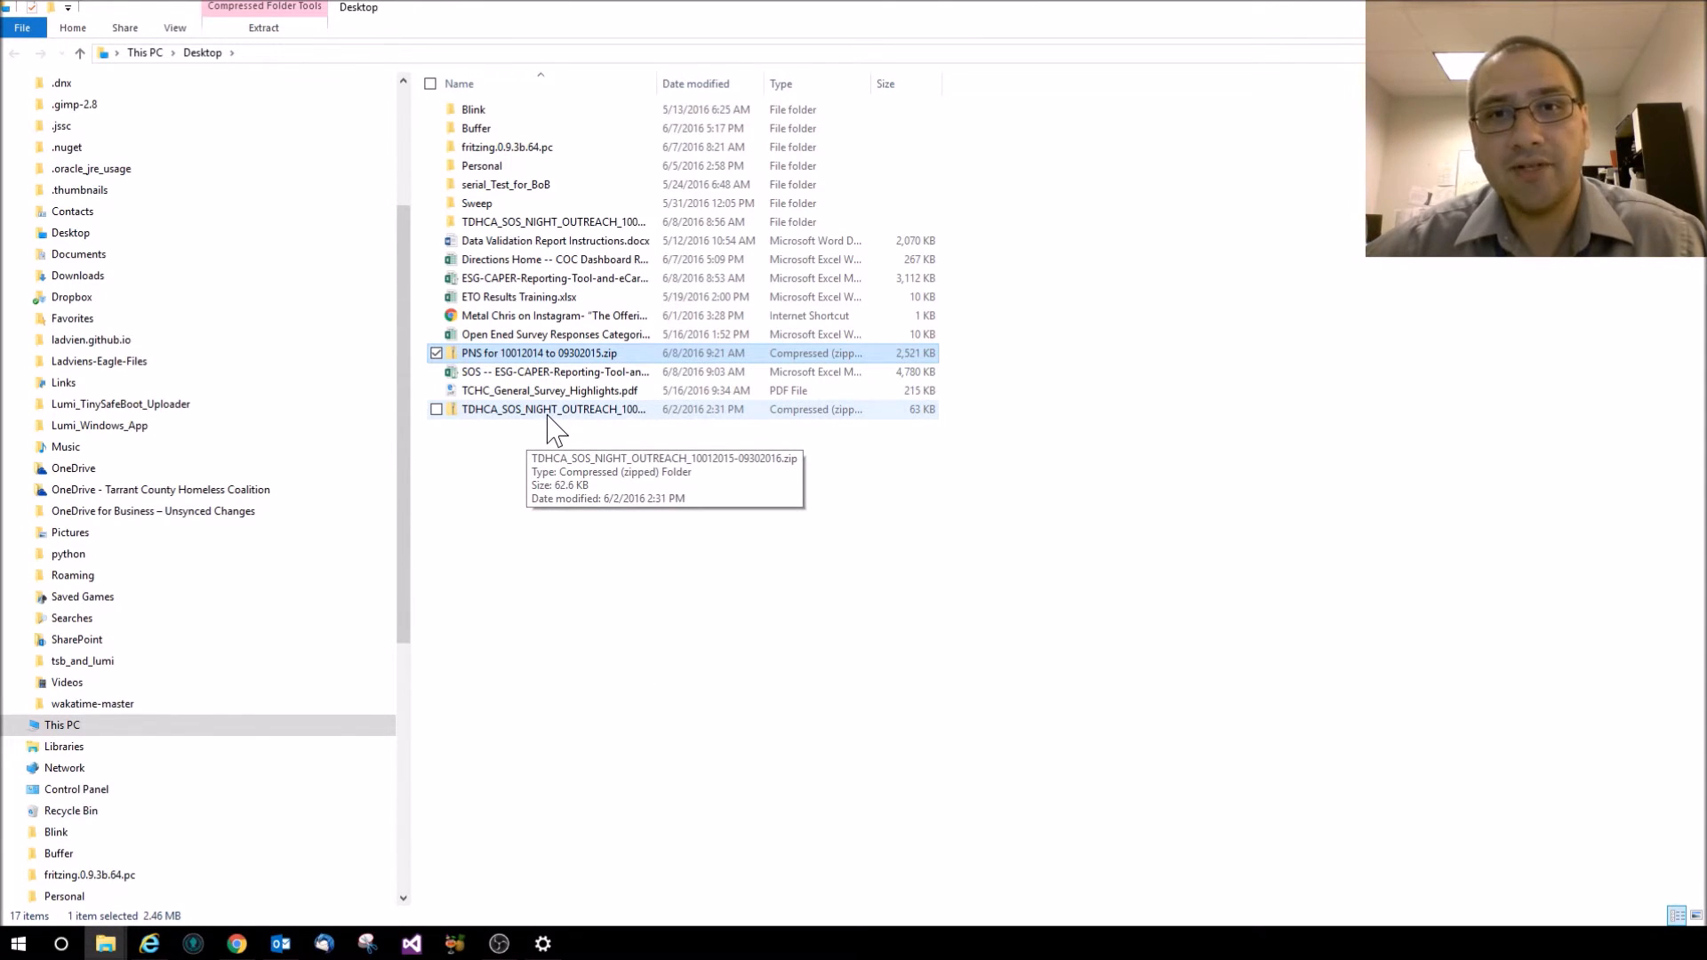
Open PNS for 10012014 to 09302015.zip to list its ten CSV files, checking the Extract options
double_click(484, 354)
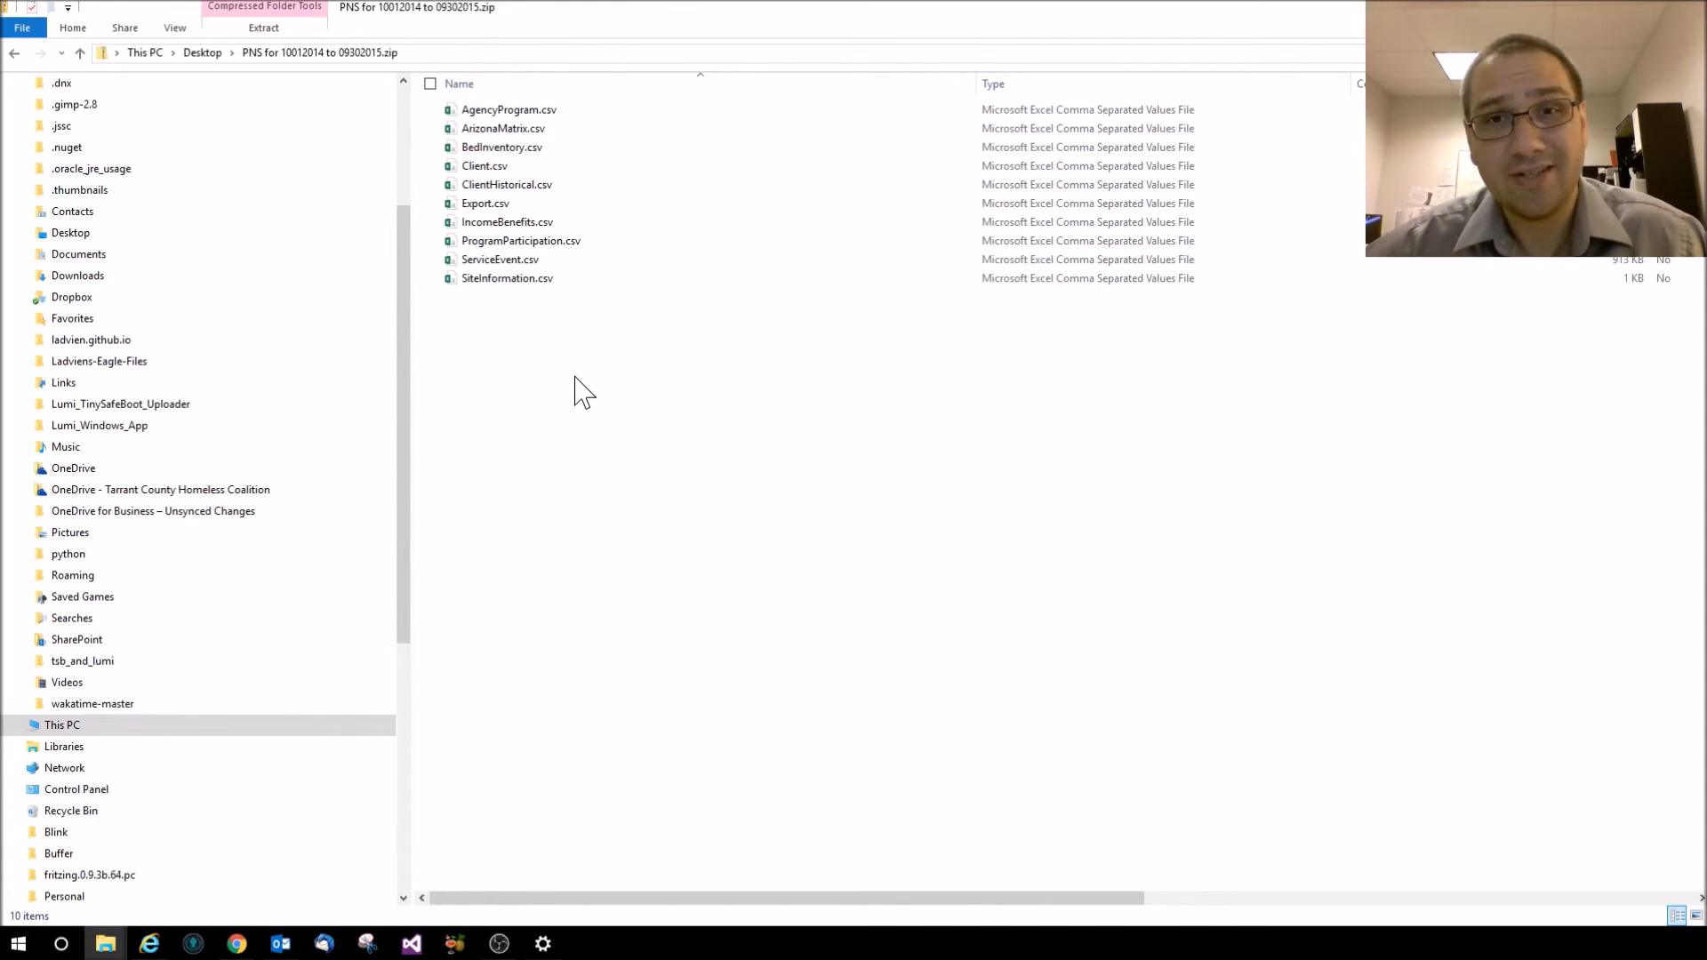
click(259, 40)
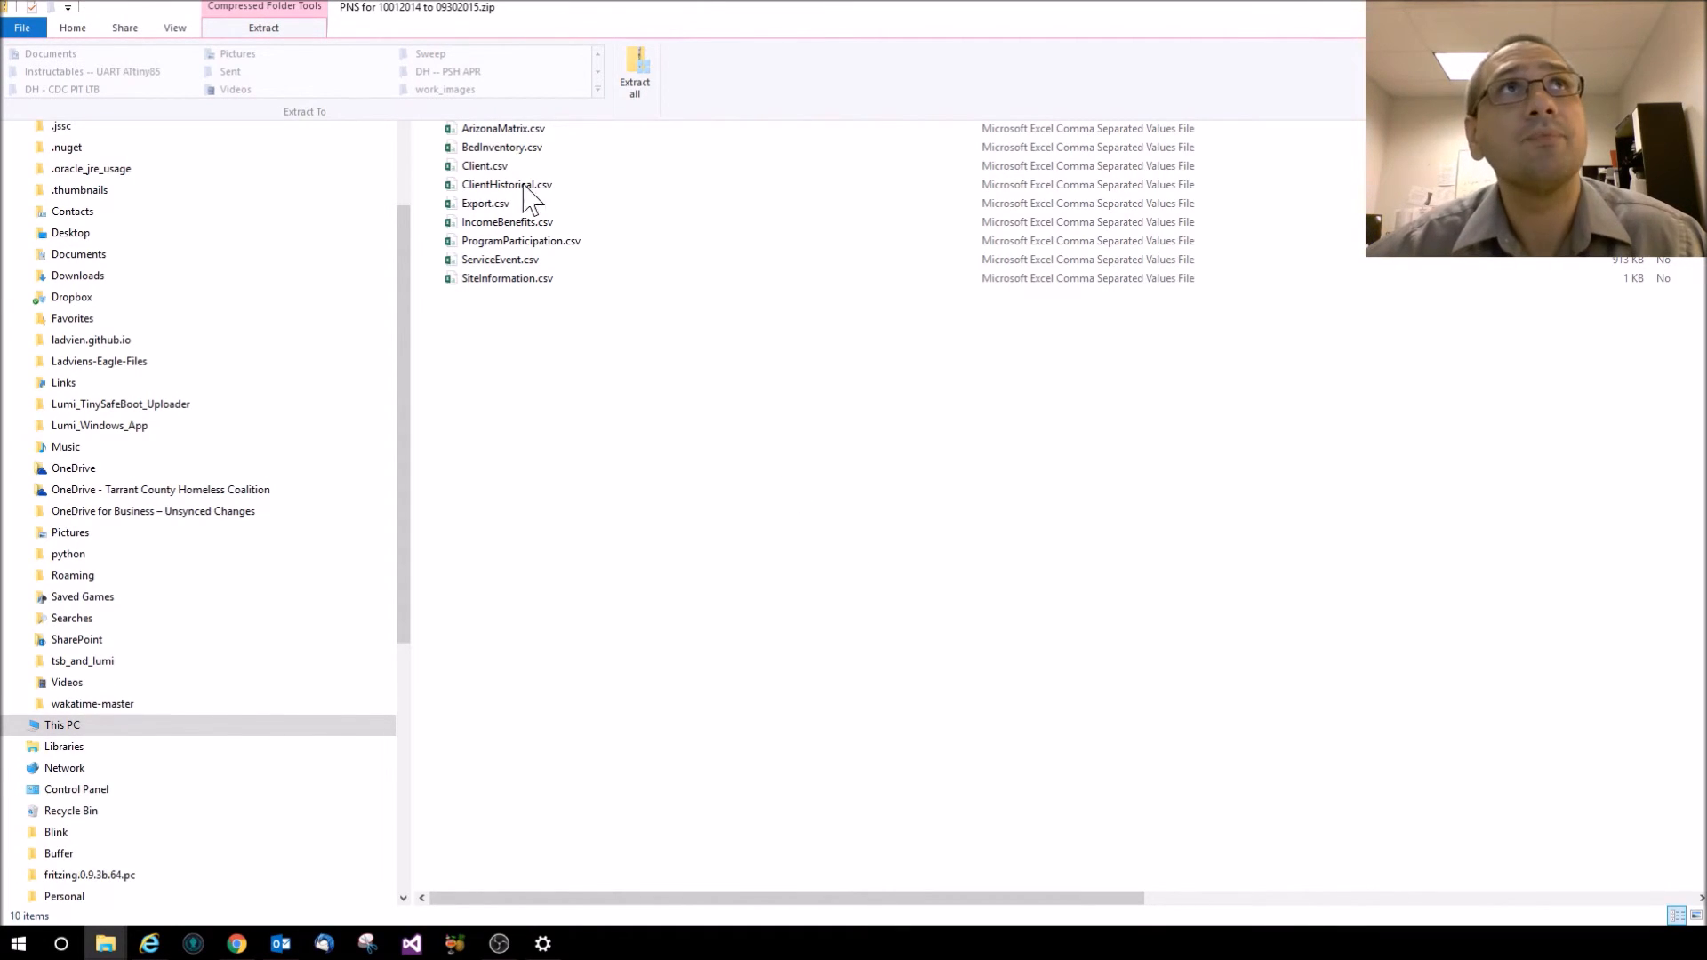
click(716, 484)
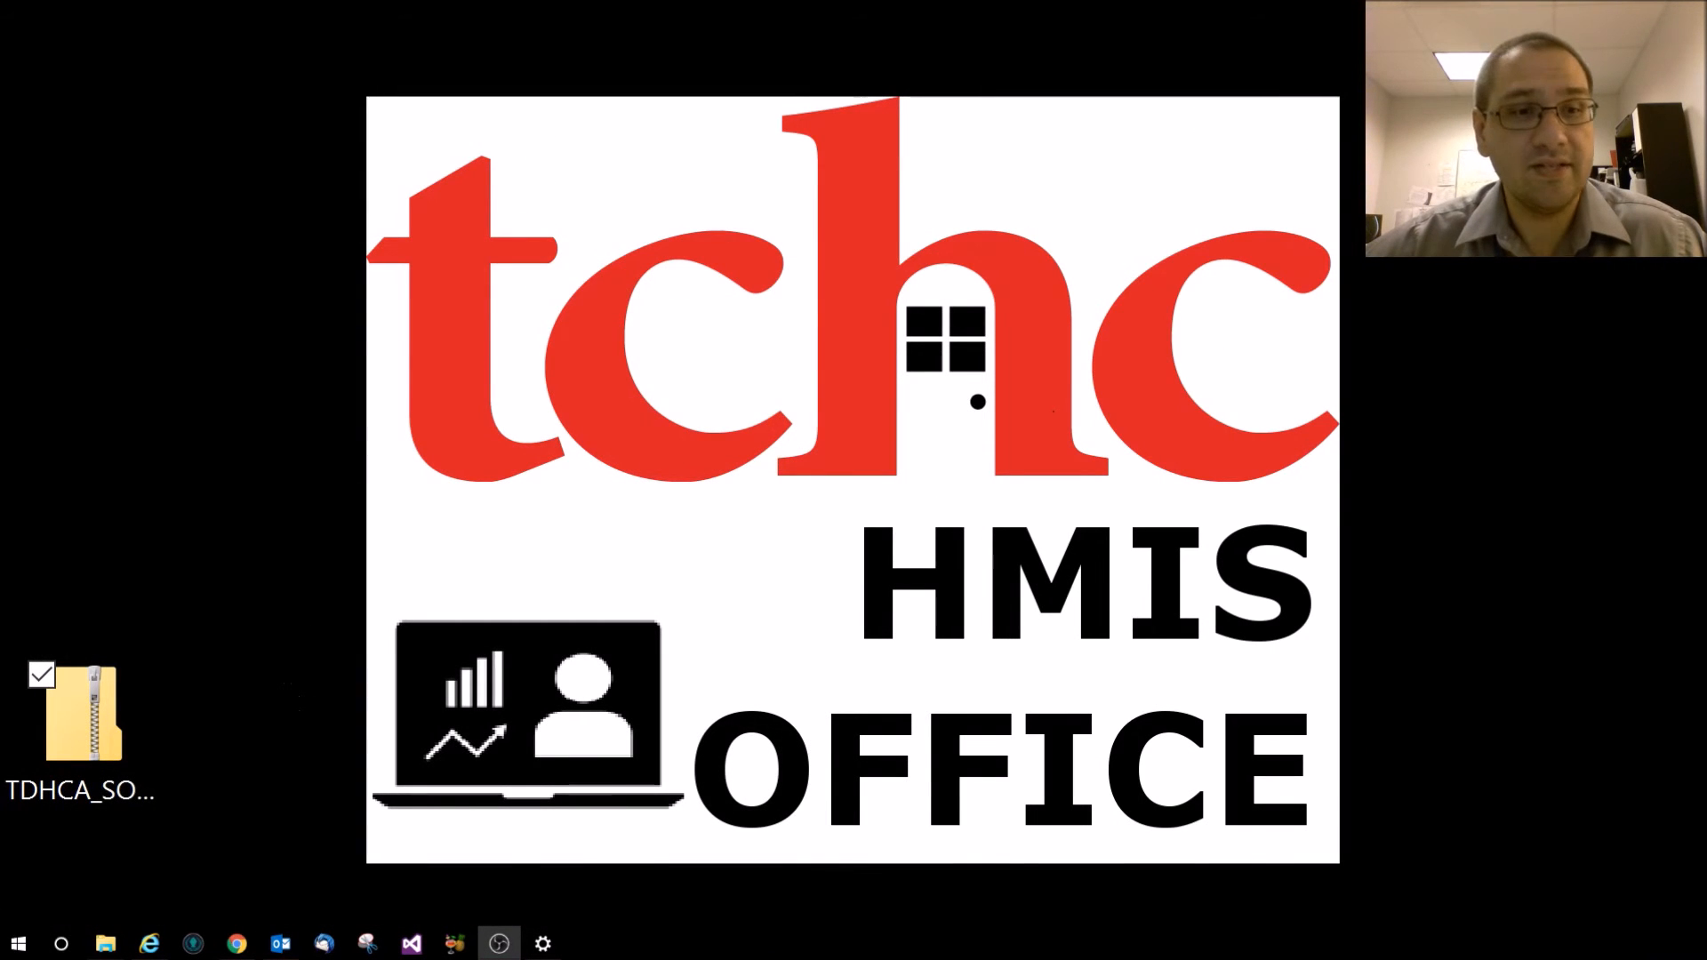
Drag 'PNS for 10012014 to 09302015.zip' onto the desktop beside the TDHCA_SOS zip
drag(375, 642, 240, 493)
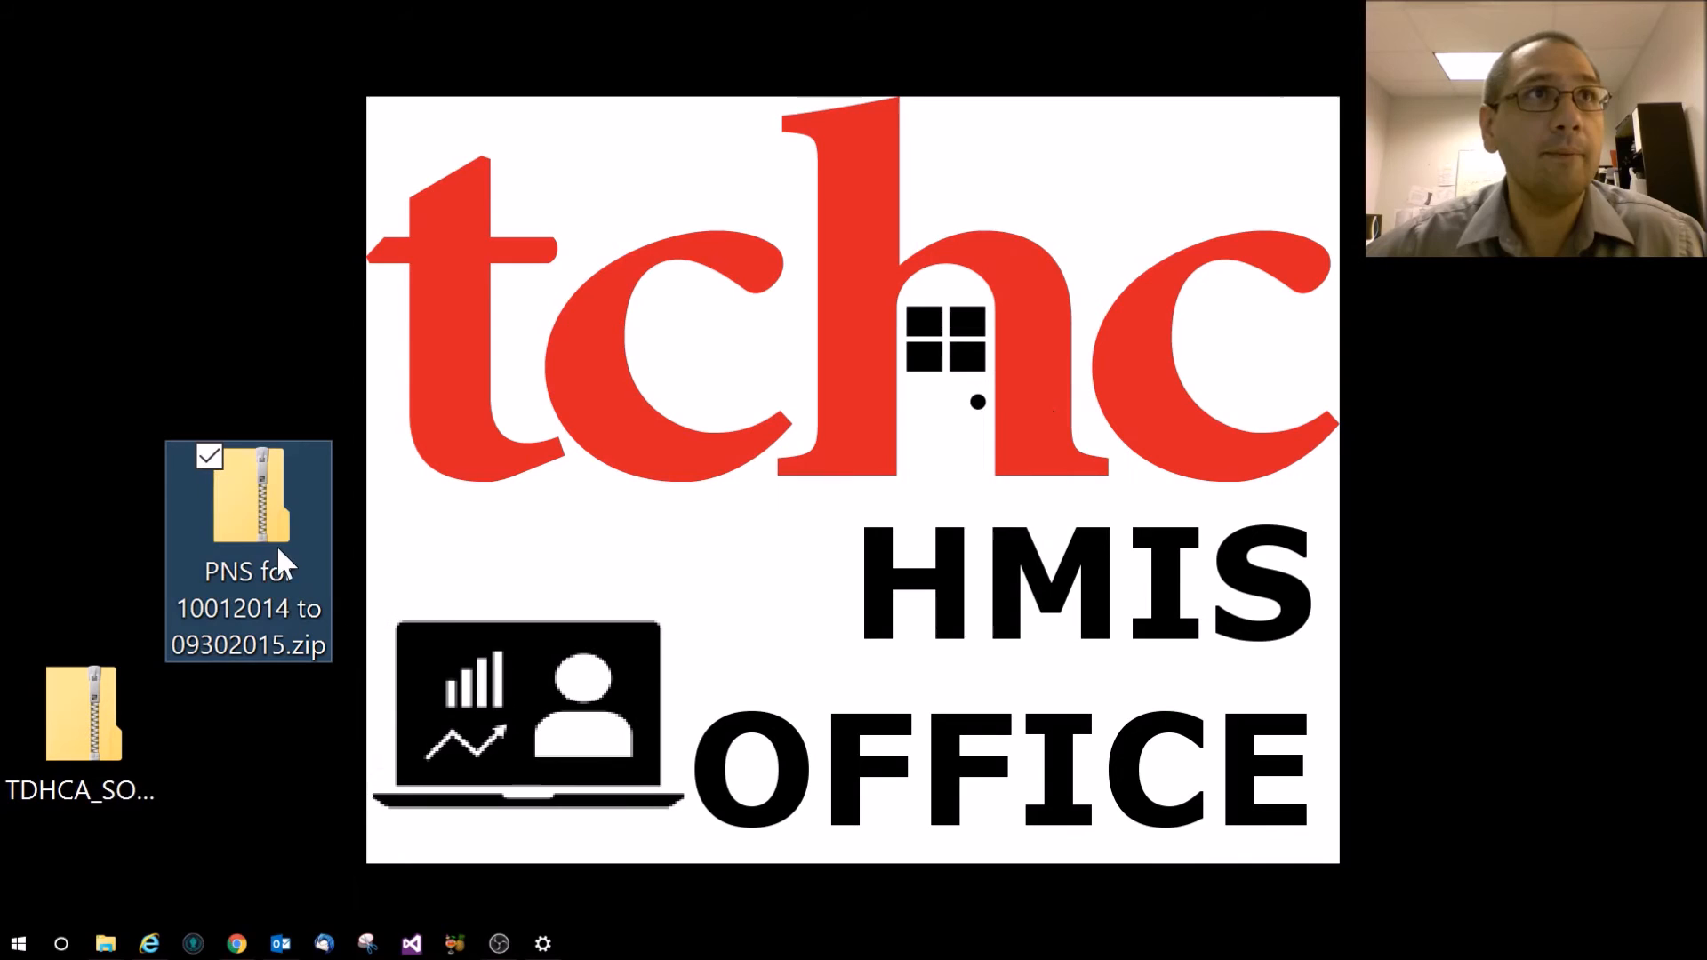